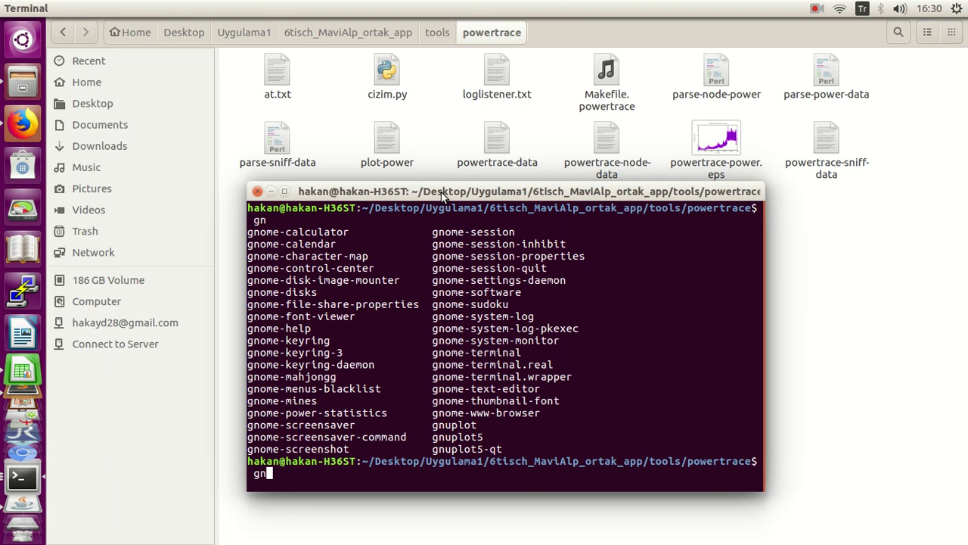
- Start gnuplot in the terminal opened on the powertrace folder
{"action": "type", "text": "plot"}
{"action": "key", "text": "Return"}
{"action": "key", "text": "alt+F4"}
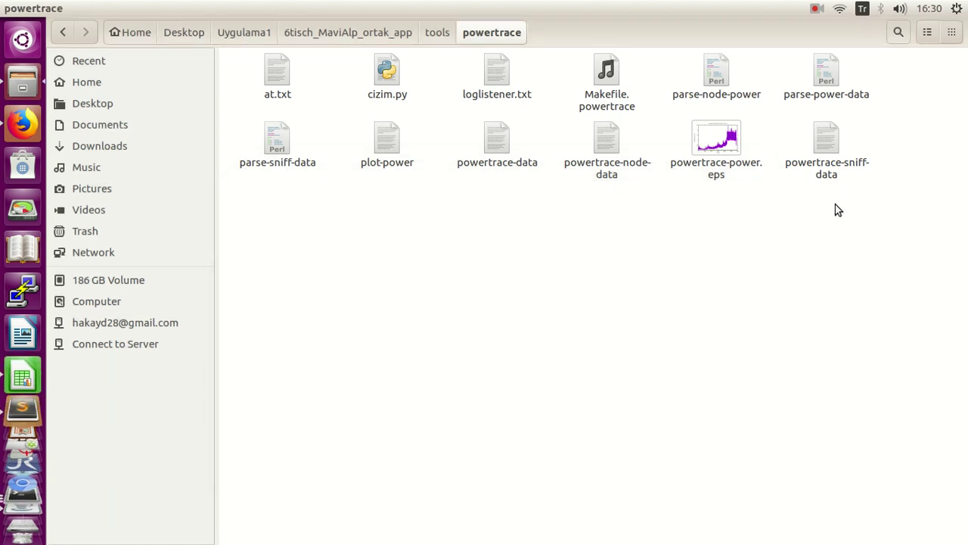
- Copy all commands from the plot-power file and run them in the gnuplot session
{"action": "double_click", "coordinate": [378, 153]}
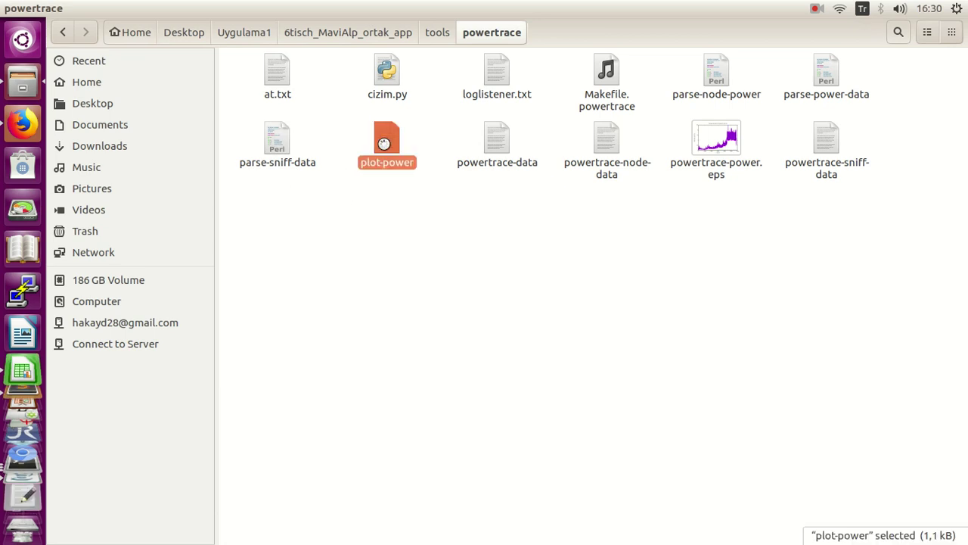
{"action": "key", "text": "ctrl+a"}
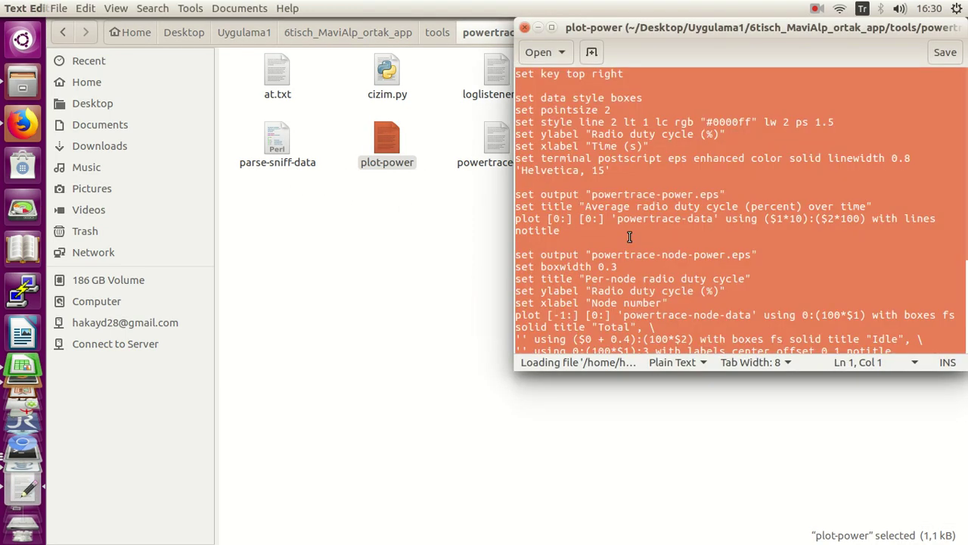
{"action": "left_click", "coordinate": [528, 29]}
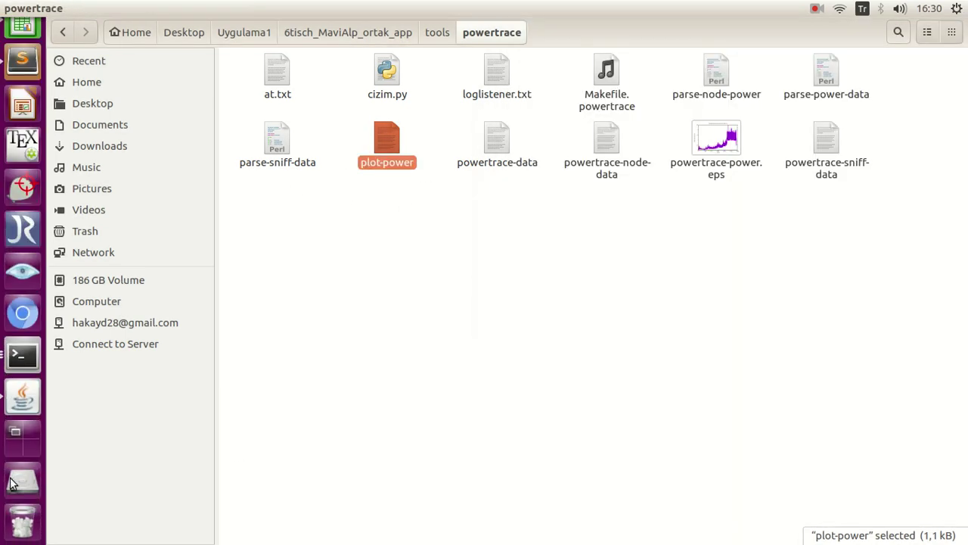
{"action": "left_click", "coordinate": [26, 373]}
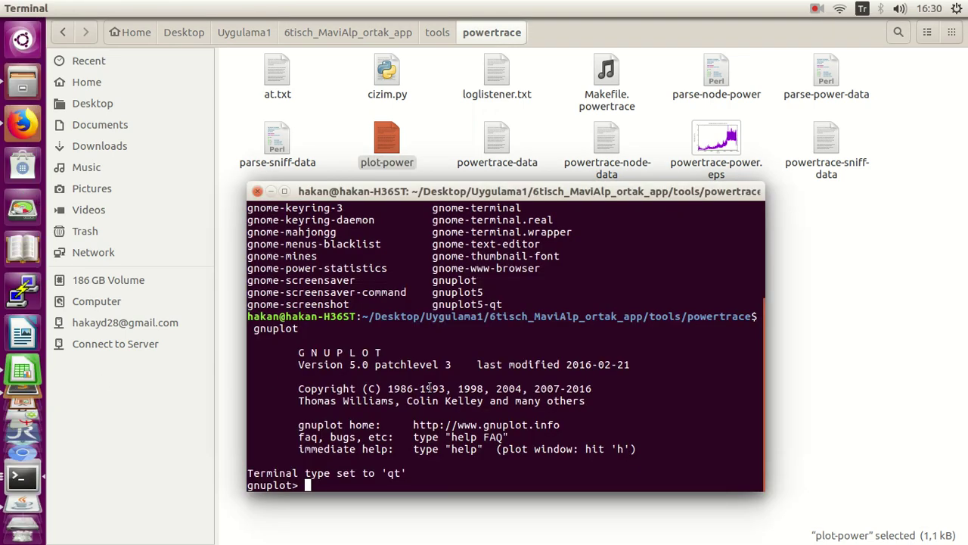
{"action": "key", "text": "ctrl+shift+v"}
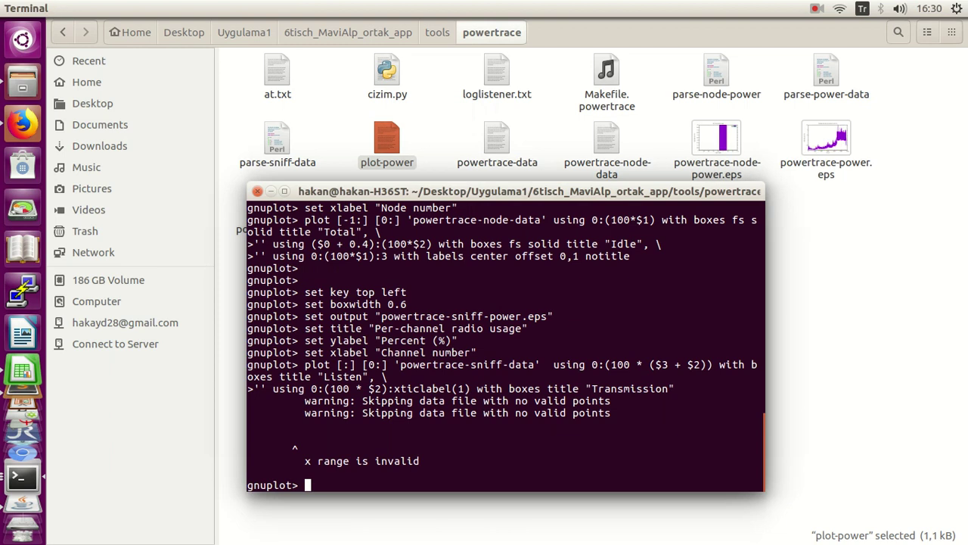
- View the generated plots powertrace-node-power.eps and powertrace-power.eps from the powertrace folder, closing each one
{"action": "left_click_drag", "start_coordinate": [538, 191], "coordinate": [413, 126]}
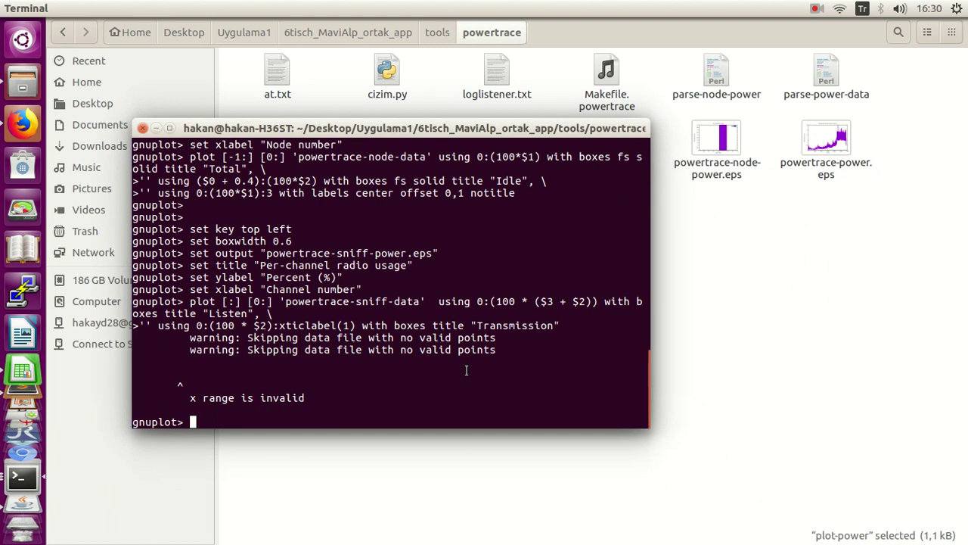
{"action": "left_click", "coordinate": [770, 257]}
{"action": "double_click", "coordinate": [718, 136]}
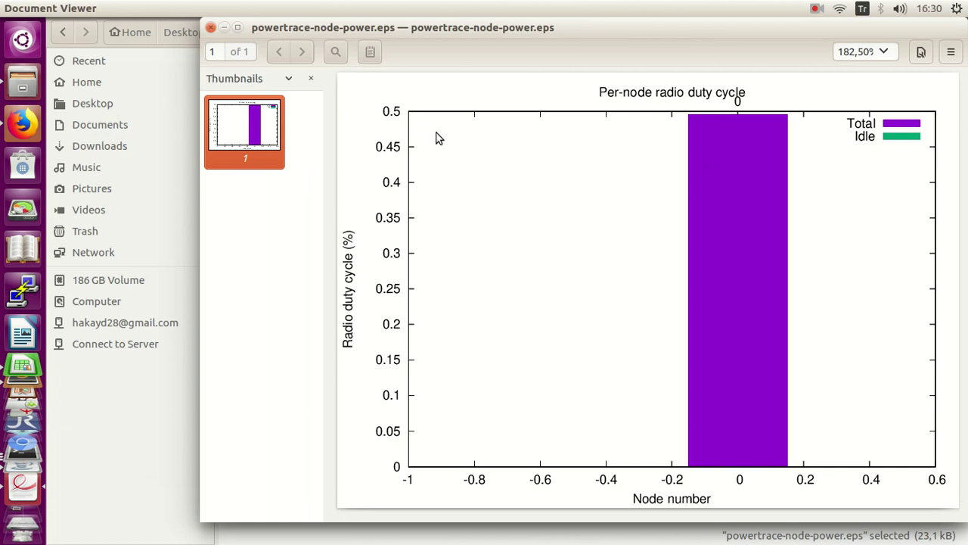
{"action": "left_click", "coordinate": [211, 28]}
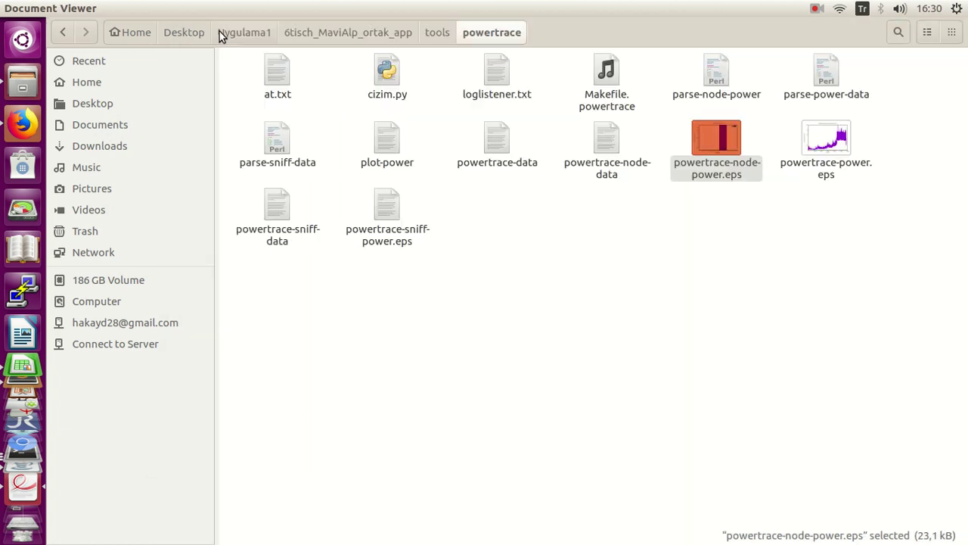
{"action": "double_click", "coordinate": [826, 149]}
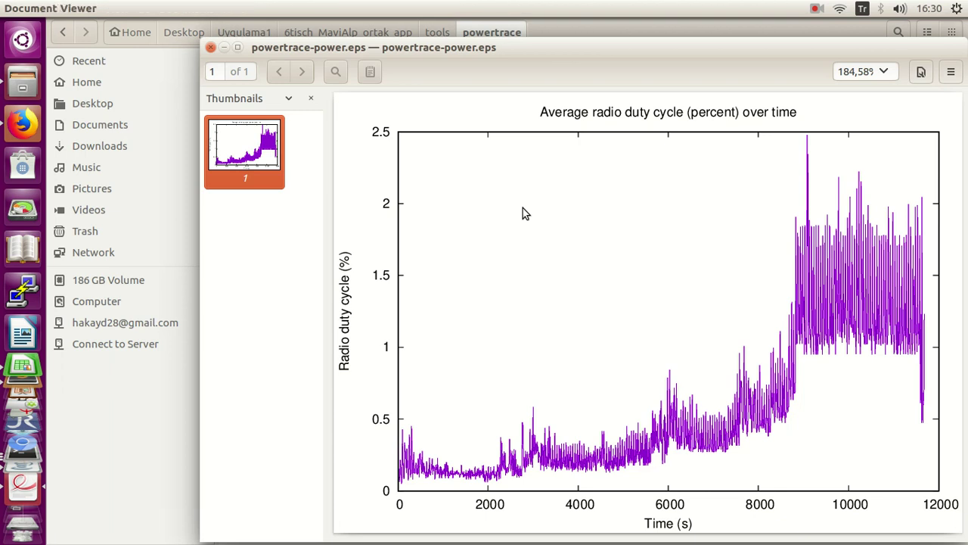
{"action": "left_click", "coordinate": [211, 47]}
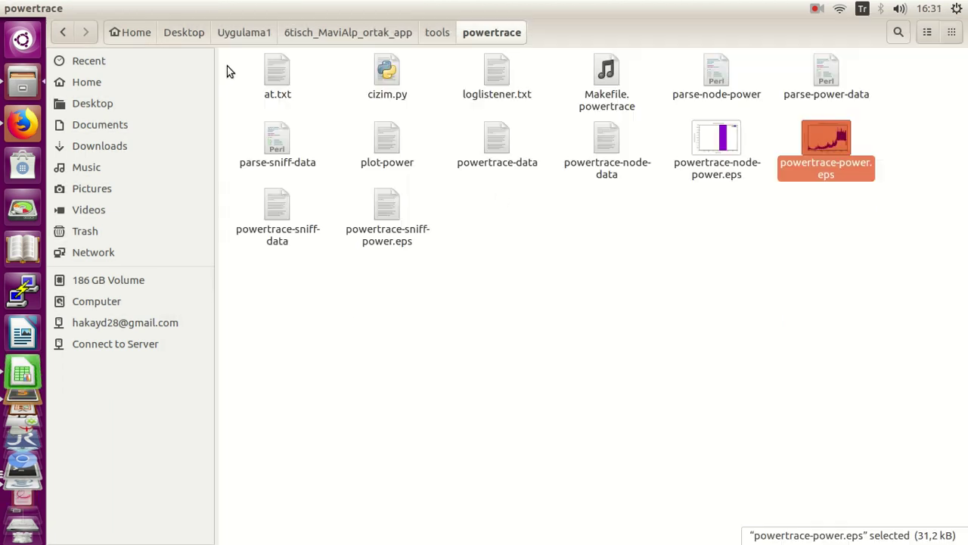
- Open powertrace-sniff-power.eps to inspect its contents and close it
{"action": "left_click", "coordinate": [459, 303]}
{"action": "double_click", "coordinate": [379, 210]}
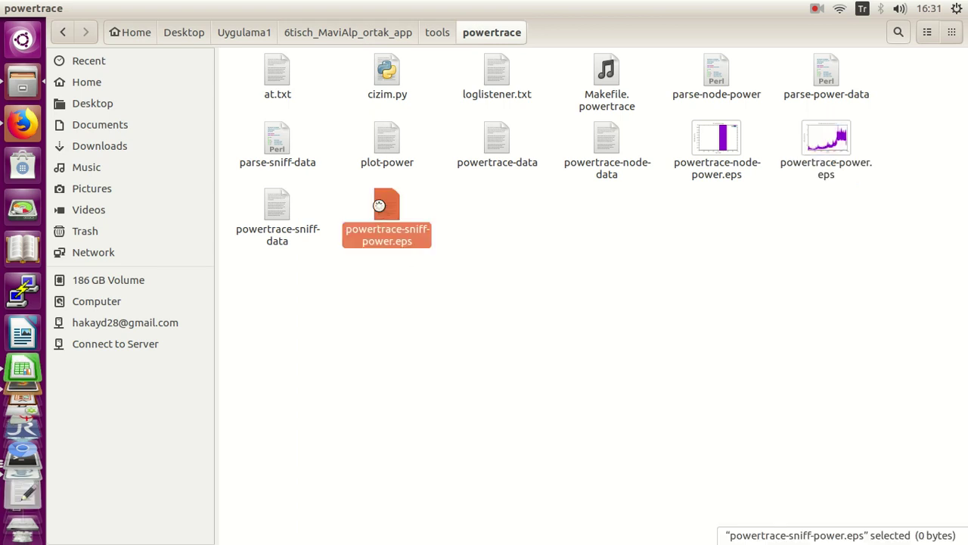
{"action": "left_click", "coordinate": [524, 27]}
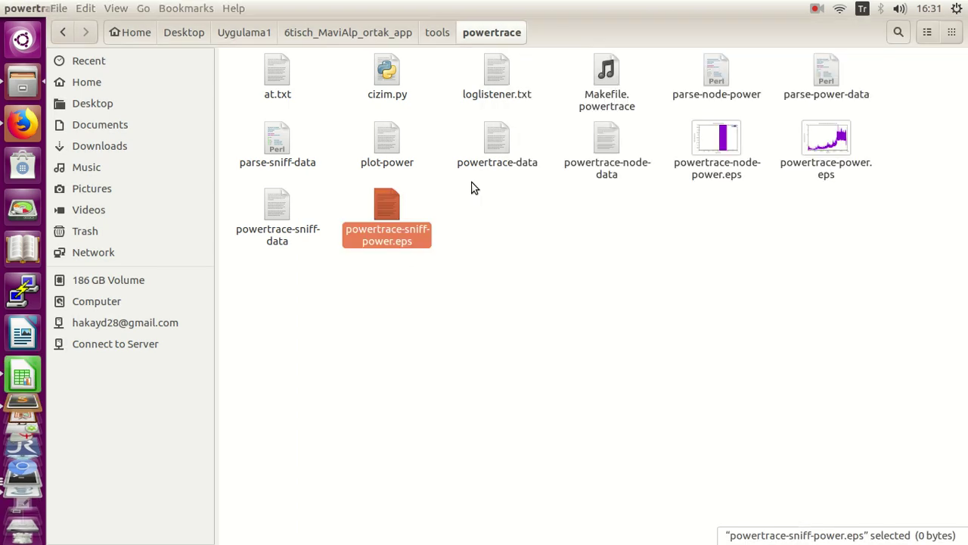
{"action": "left_click", "coordinate": [429, 271]}
{"action": "double_click", "coordinate": [390, 212]}
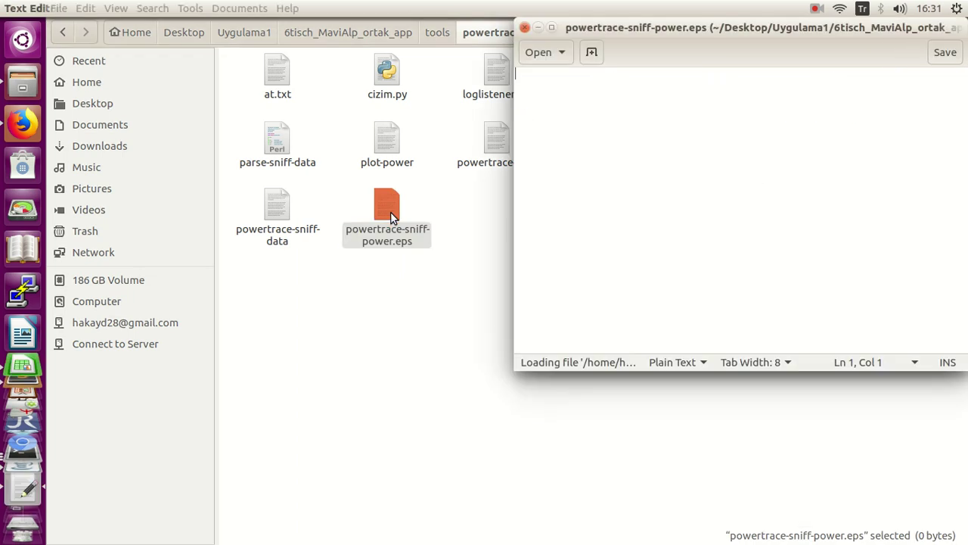
{"action": "left_click", "coordinate": [524, 27]}
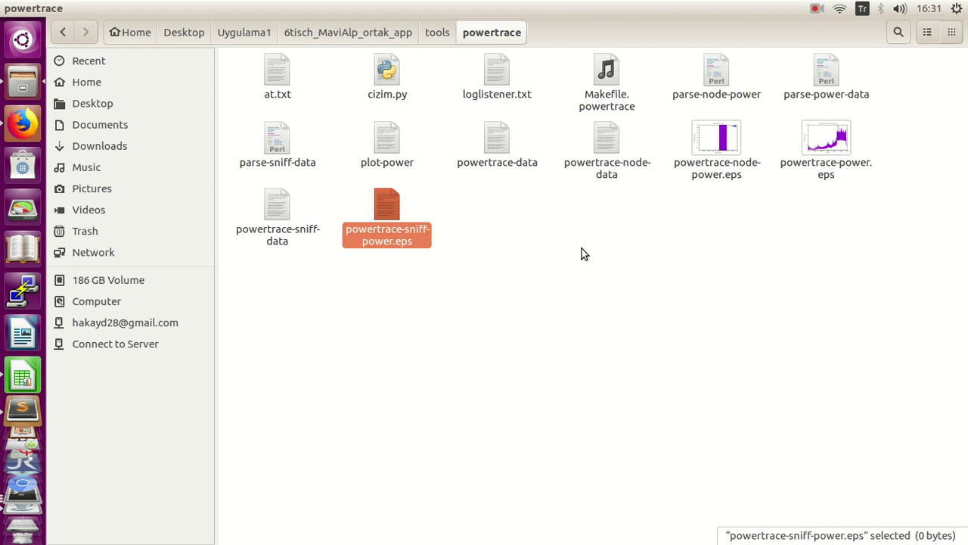
- Open the powertrace-data and powertrace-node-data files in the text editor to view their values
{"action": "double_click", "coordinate": [502, 145]}
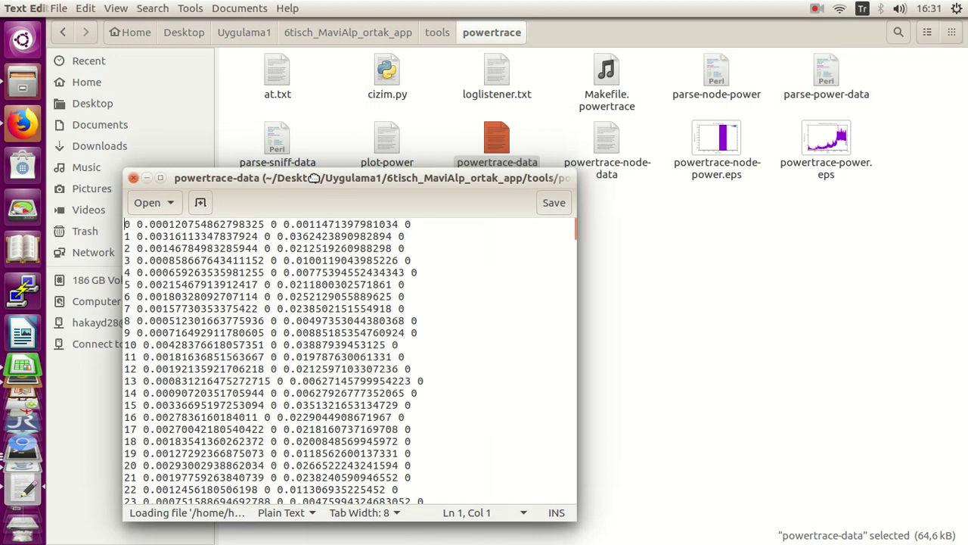
{"action": "double_click", "coordinate": [603, 141]}
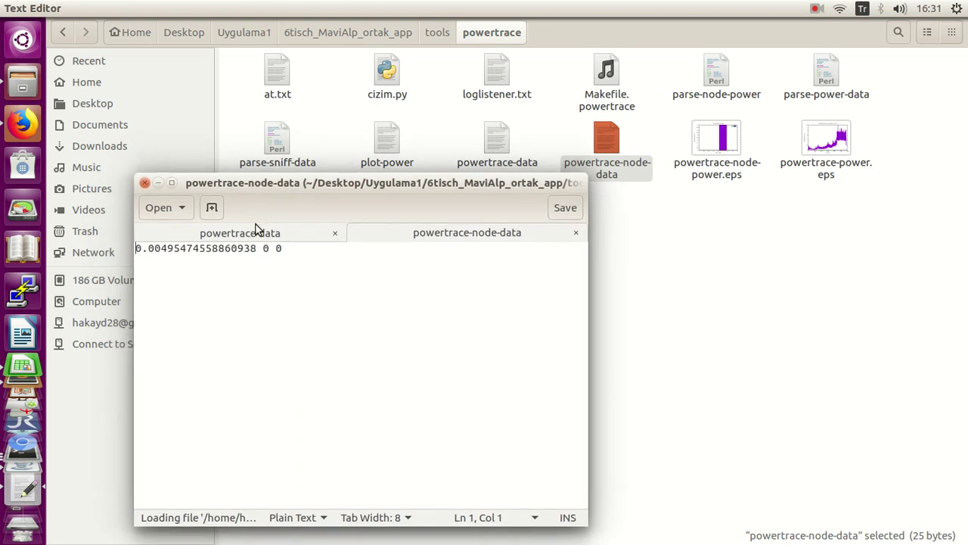
{"action": "left_click_drag", "start_coordinate": [487, 196], "coordinate": [501, 276]}
- Open the powertrace-sniff-data file to check its contents and close it
{"action": "double_click", "coordinate": [286, 209]}
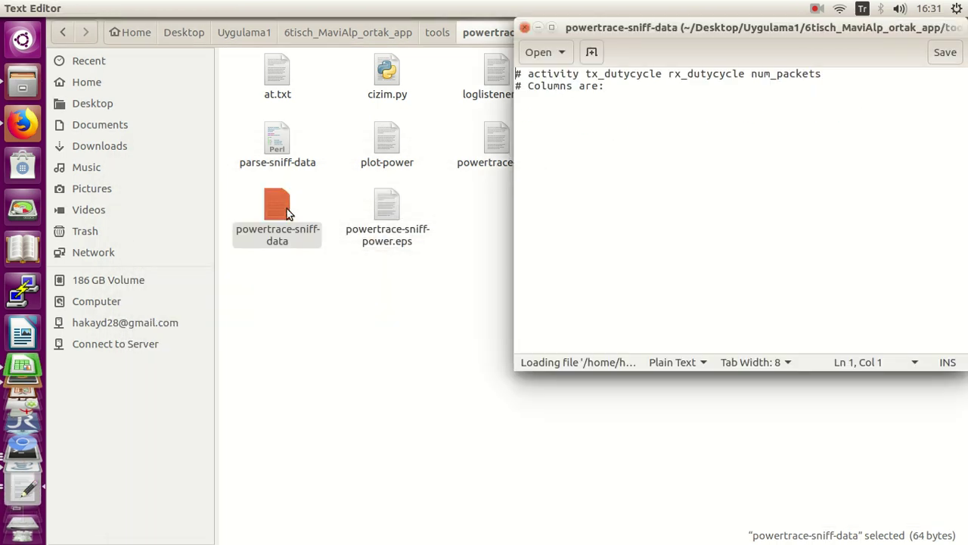
{"action": "left_click_drag", "start_coordinate": [761, 24], "coordinate": [495, 206]}
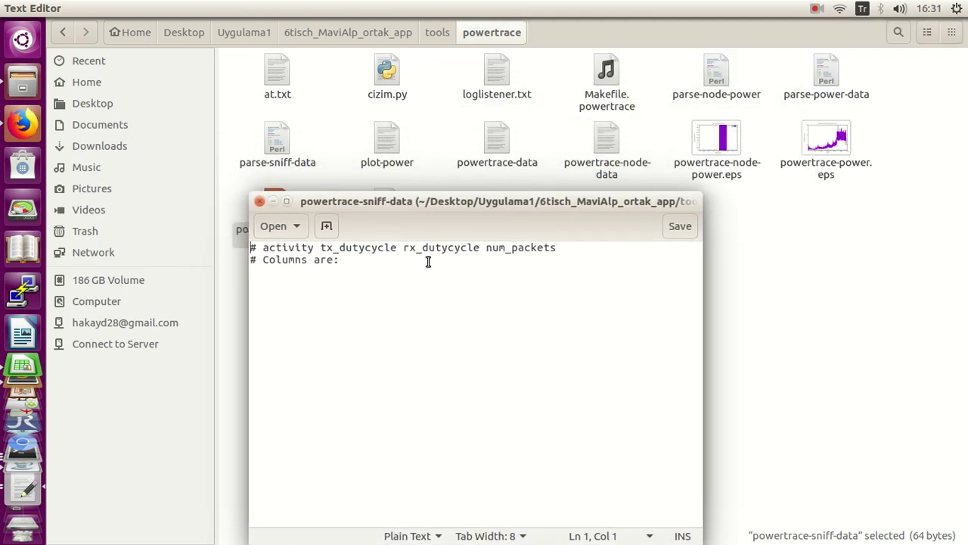
{"action": "left_click_drag", "start_coordinate": [512, 204], "coordinate": [676, 206]}
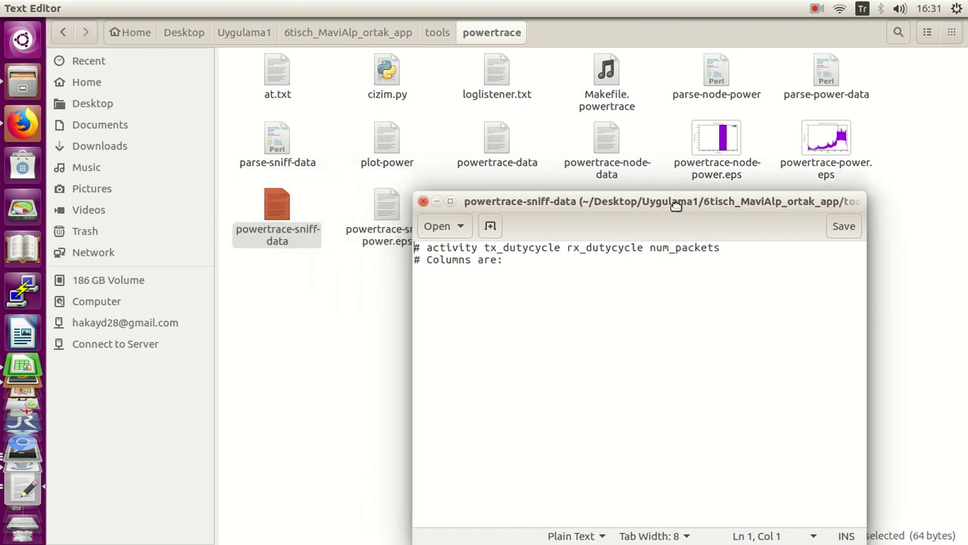
{"action": "left_click", "coordinate": [423, 201]}
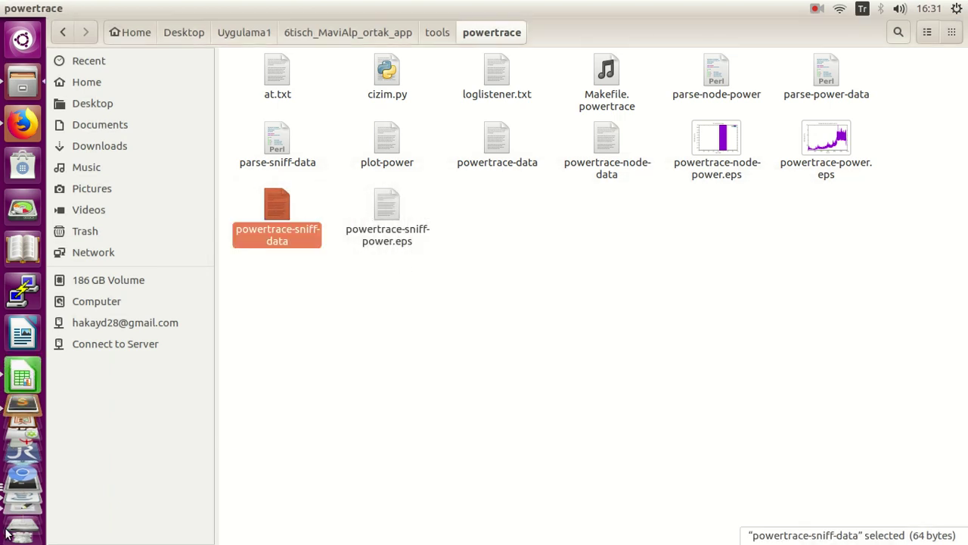
- Switch back to the gnuplot terminal and examine the executed commands for the average, per-node and per-channel radio plots
{"action": "left_click", "coordinate": [20, 365]}
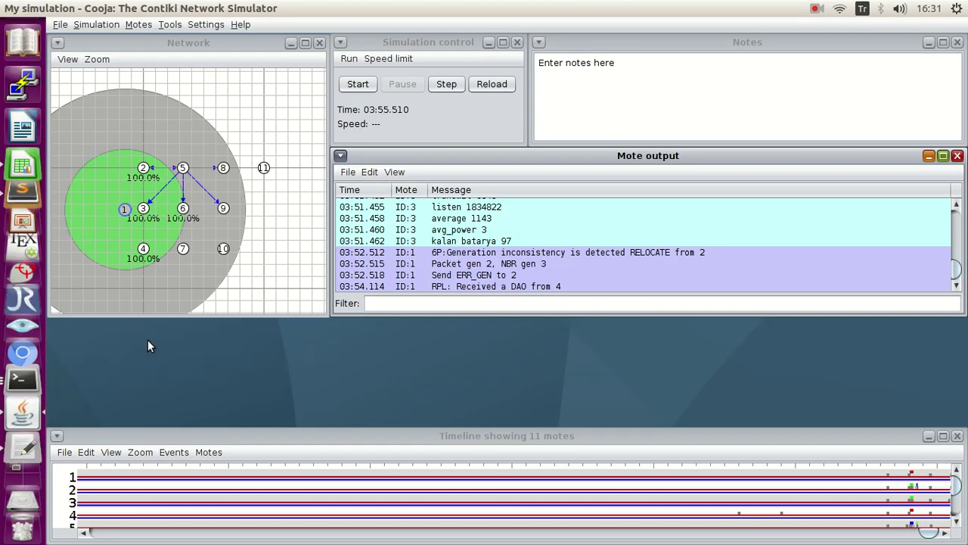
{"action": "left_click", "coordinate": [15, 439]}
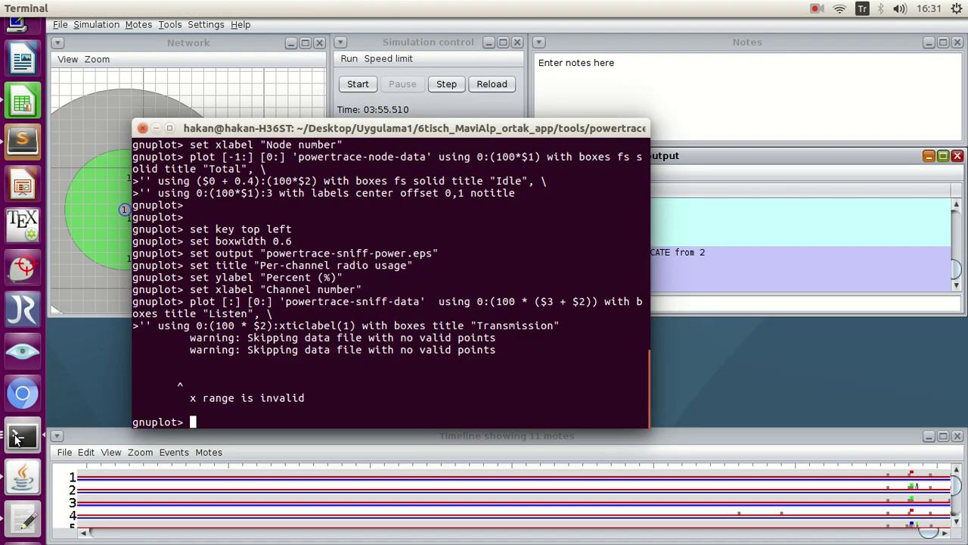
{"action": "scroll", "coordinate": [549, 284], "scroll_direction": "up", "scroll_amount": 7}
{"action": "scroll", "coordinate": [549, 284], "scroll_direction": "up", "scroll_amount": 1}
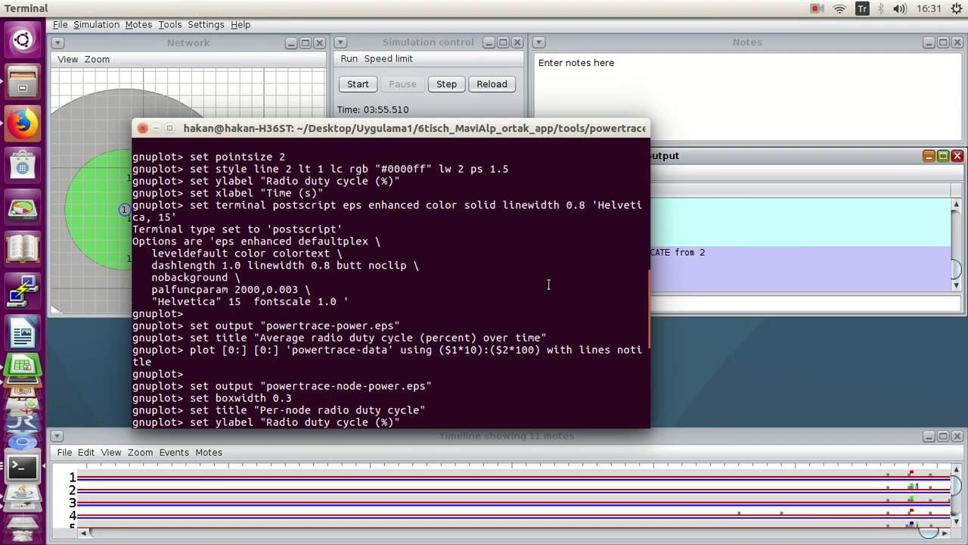
{"action": "scroll", "coordinate": [549, 284], "scroll_direction": "up", "scroll_amount": 12}
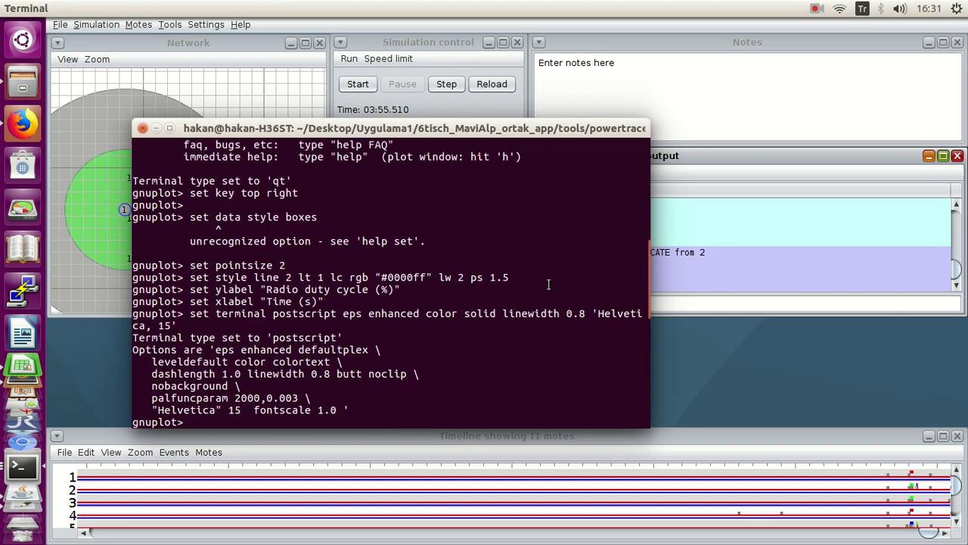
{"action": "scroll", "coordinate": [548, 284], "scroll_direction": "down", "scroll_amount": 6}
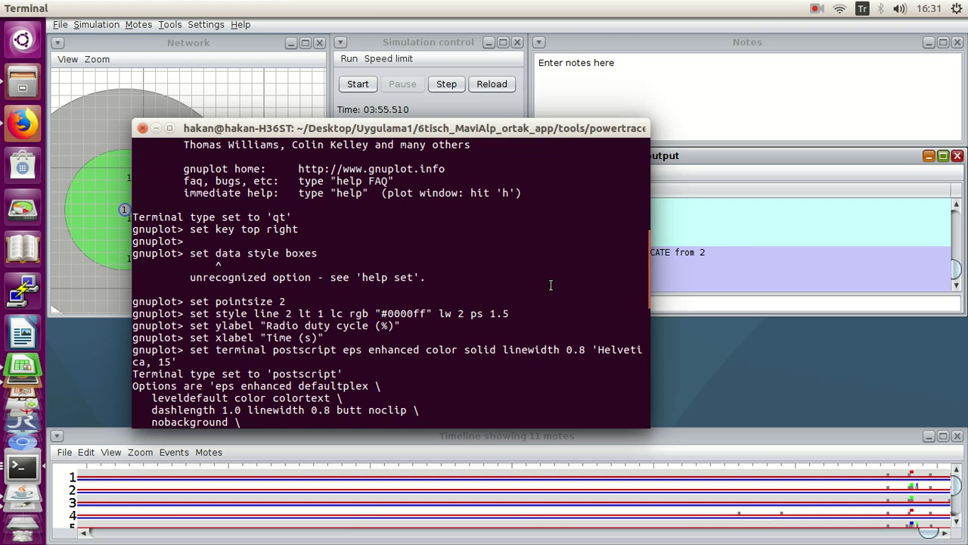
{"action": "scroll", "coordinate": [550, 284], "scroll_direction": "down", "scroll_amount": 2}
{"action": "scroll", "coordinate": [551, 284], "scroll_direction": "down", "scroll_amount": 3}
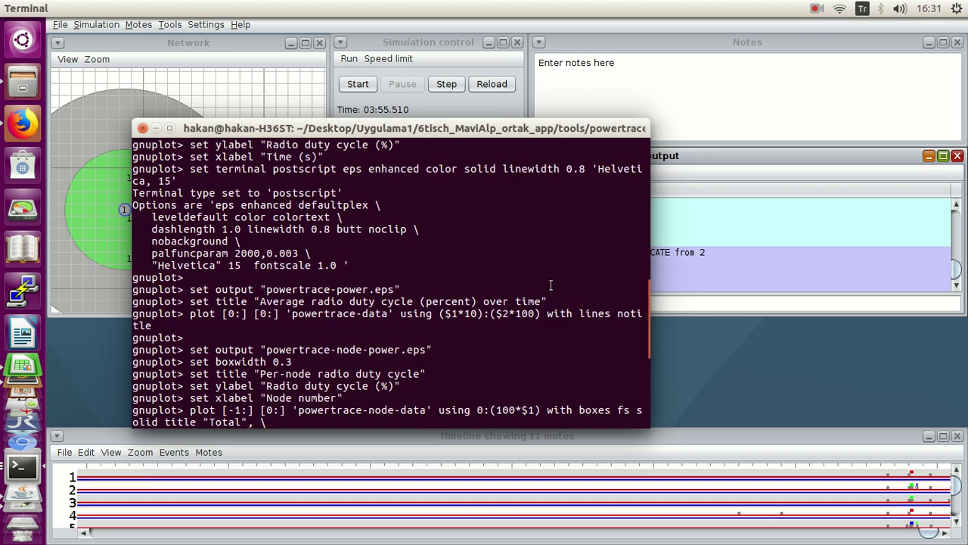
{"action": "scroll", "coordinate": [551, 284], "scroll_direction": "down", "scroll_amount": 2}
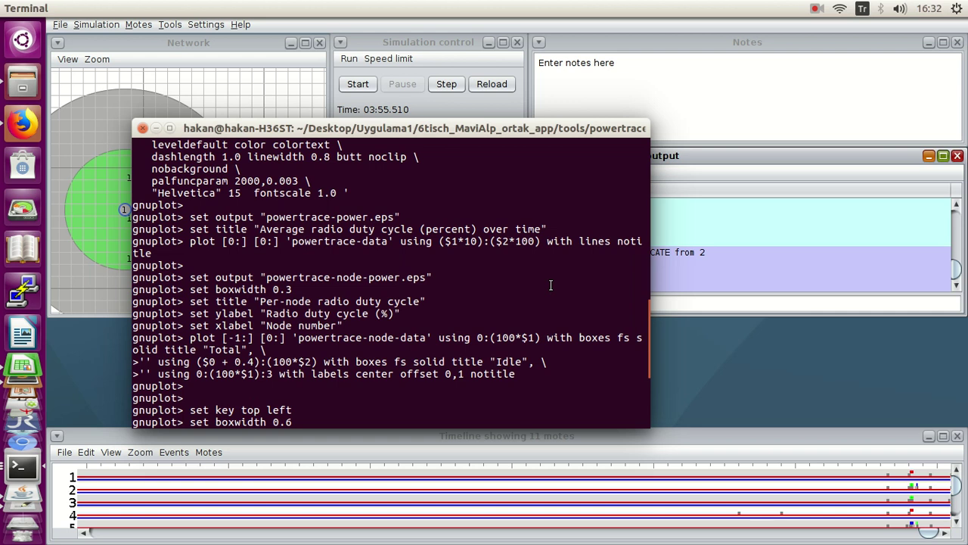
{"action": "type", "text": "set output \"powertrace-sniff-power.eps\" set title \"Per-channel radio usage\" set ylabel \"Percent (%)\" set xlabel \"Channel number\" plot [:] [0:] 'powertrace-sniff-data'  using 0:(100 * ($3 + $2)) with boxes title \"Listen\", \\ '' using 0:(100 * $2):xticlabel(1) with boxes title \"Transmission\""}
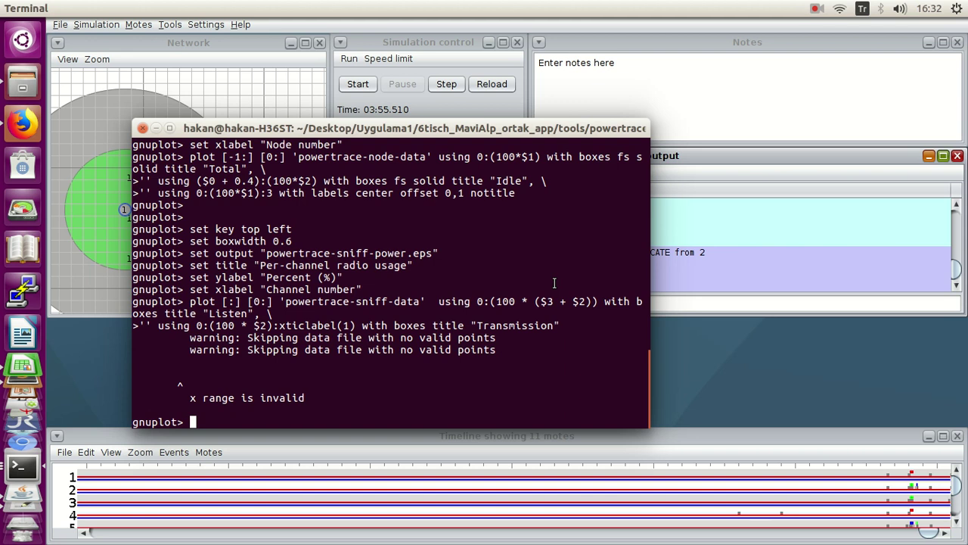
{"action": "scroll", "coordinate": [554, 283], "scroll_direction": "up", "scroll_amount": 3}
{"action": "scroll", "coordinate": [554, 283], "scroll_direction": "up", "scroll_amount": 3}
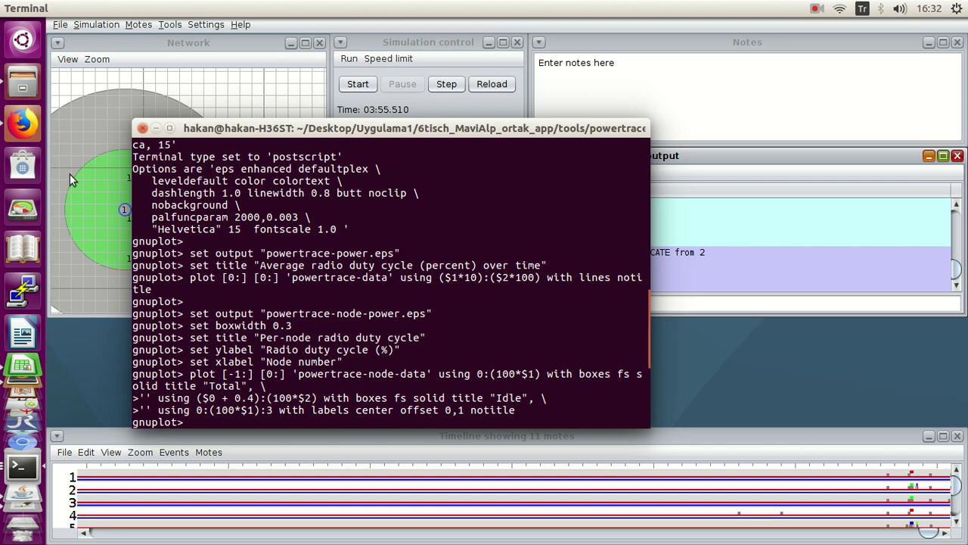
- Return to the open text files and examine powertrace-data through its last rows and the contents of powertrace-node-data
{"action": "left_click", "coordinate": [22, 83]}
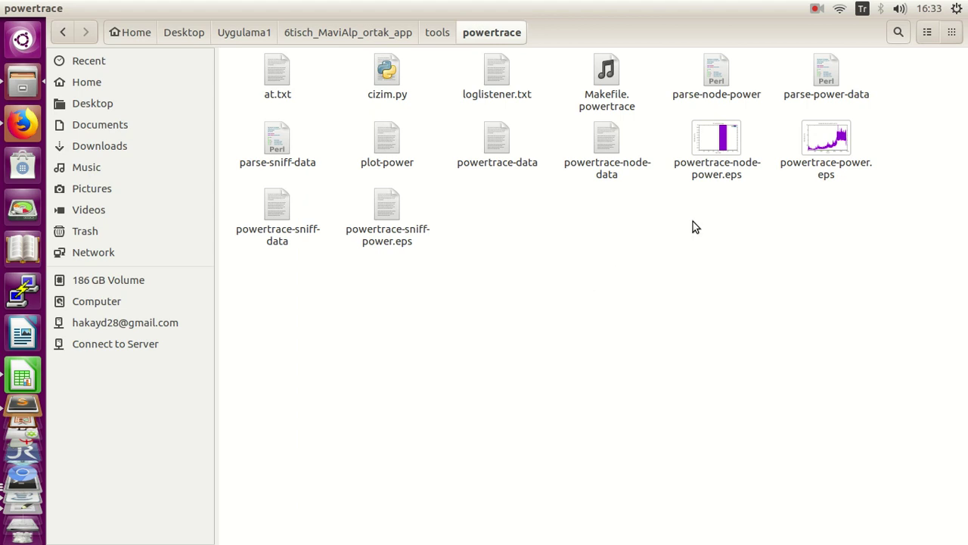
{"action": "mouse_move", "coordinate": [6, 431]}
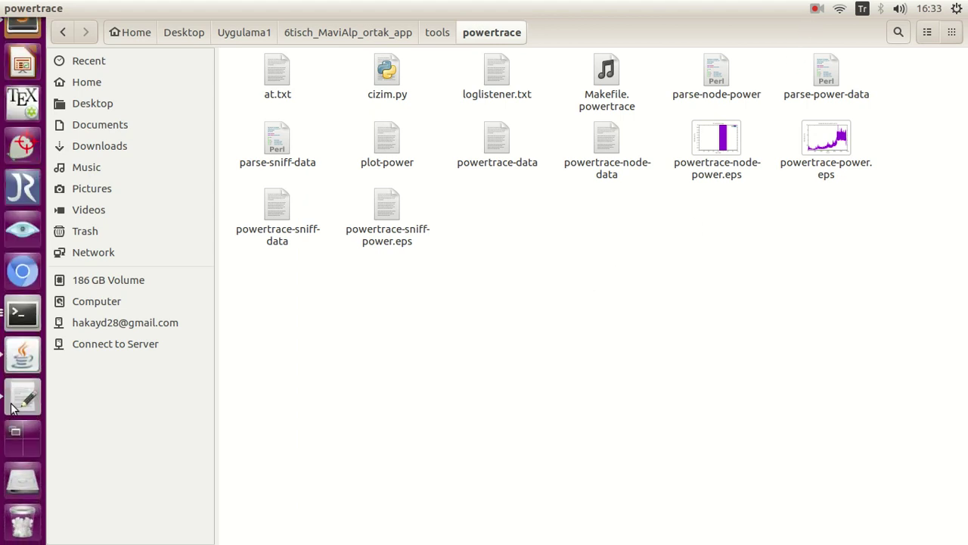
{"action": "left_click", "coordinate": [9, 412]}
{"action": "left_click_drag", "start_coordinate": [335, 249], "coordinate": [461, 134]}
{"action": "left_click", "coordinate": [360, 199]}
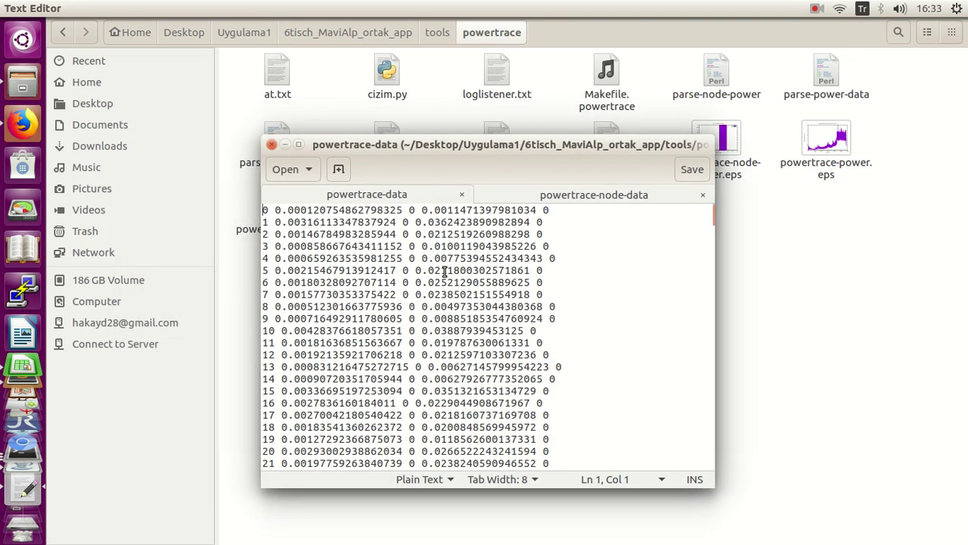
{"action": "left_click_drag", "start_coordinate": [711, 214], "coordinate": [719, 465]}
{"action": "left_click", "coordinate": [490, 452]}
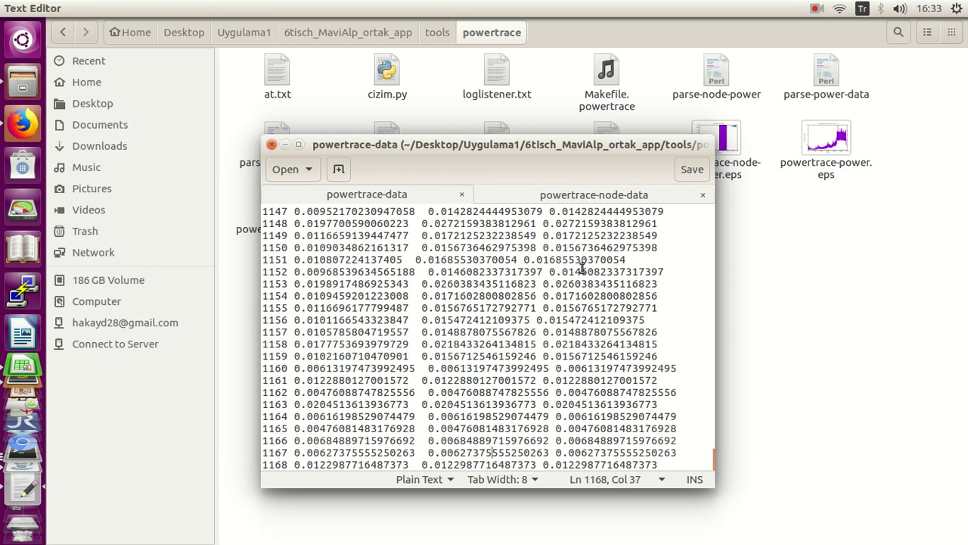
{"action": "left_click", "coordinate": [570, 201]}
{"action": "left_click", "coordinate": [544, 278]}
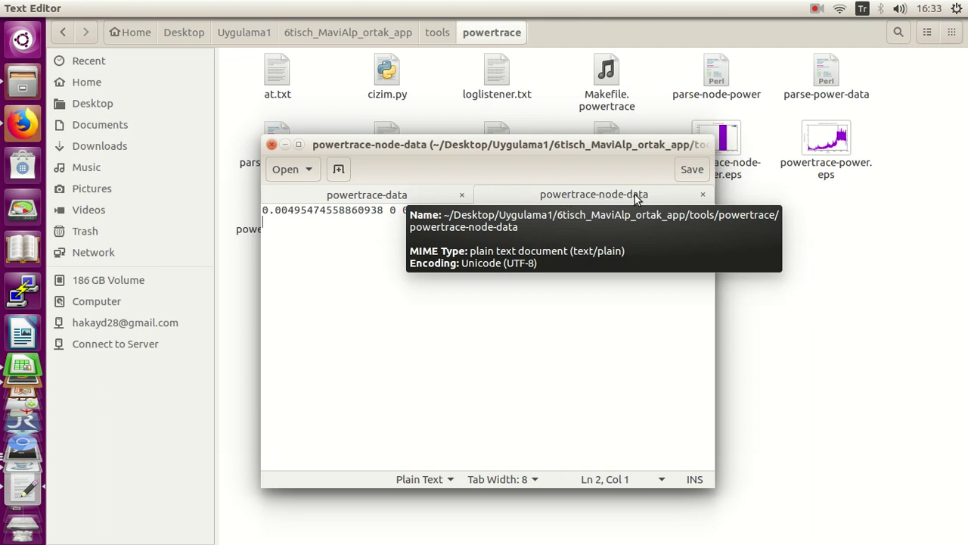
- Close the open data files and review the earlier gnuplot session commands in the terminal
{"action": "left_click", "coordinate": [270, 146]}
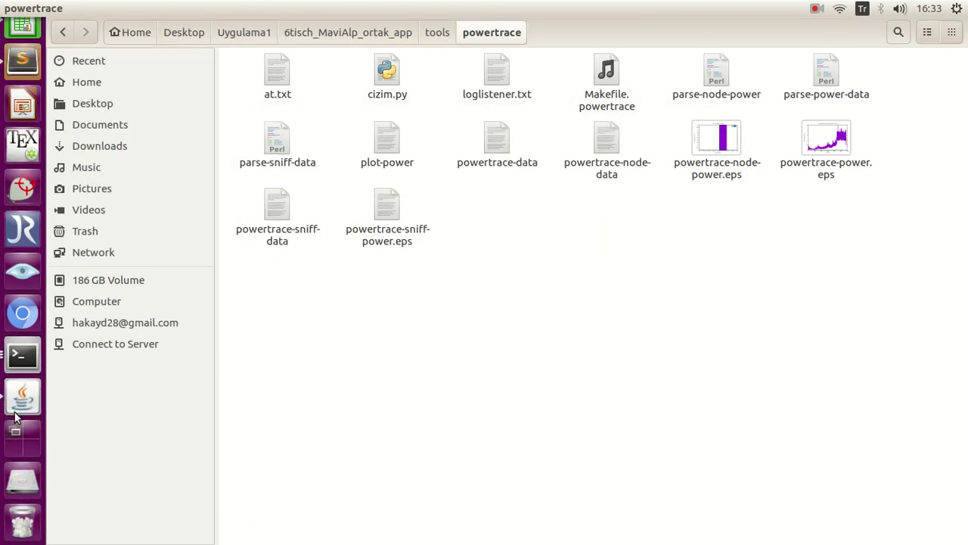
{"action": "left_click", "coordinate": [30, 361]}
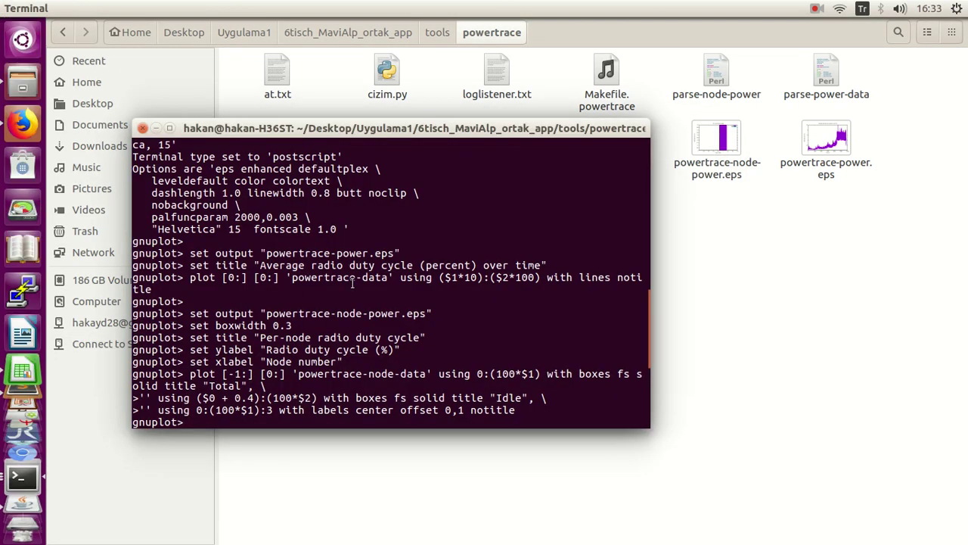
{"action": "scroll", "coordinate": [356, 279], "scroll_direction": "up", "scroll_amount": 10}
{"action": "left_click_drag", "start_coordinate": [382, 128], "coordinate": [668, 226]}
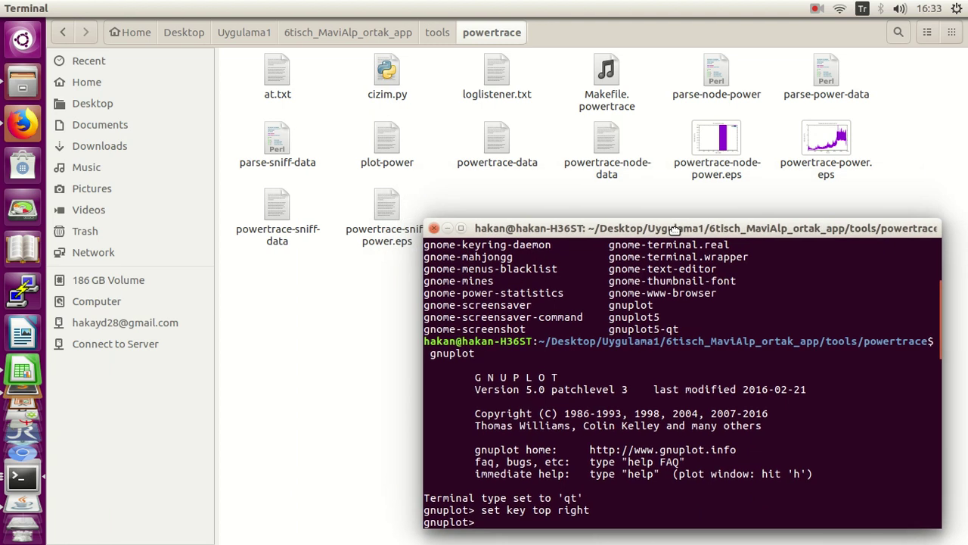
- Return to the powertrace folder, open powertrace-sniff-power.eps in the text editor to check its contents, and close it
{"action": "left_click", "coordinate": [326, 274]}
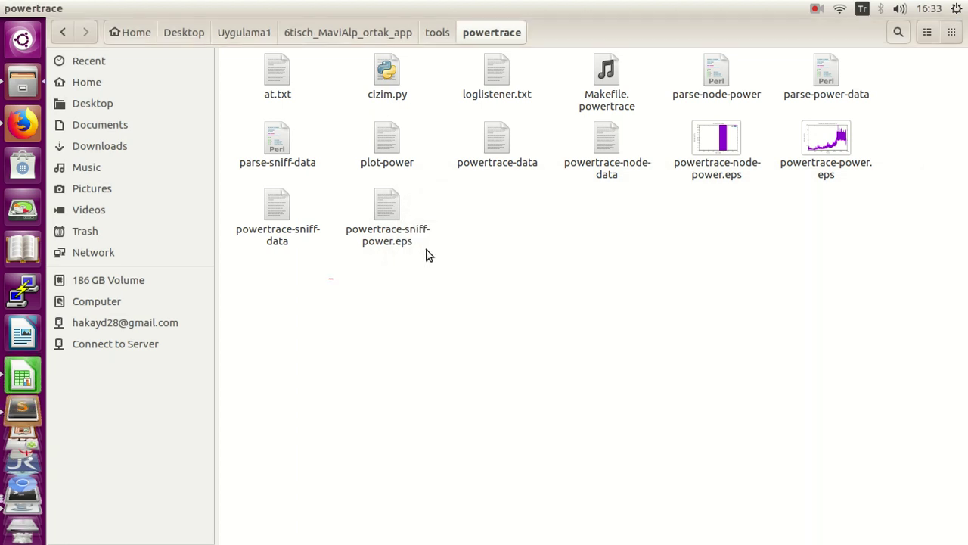
{"action": "double_click", "coordinate": [380, 212]}
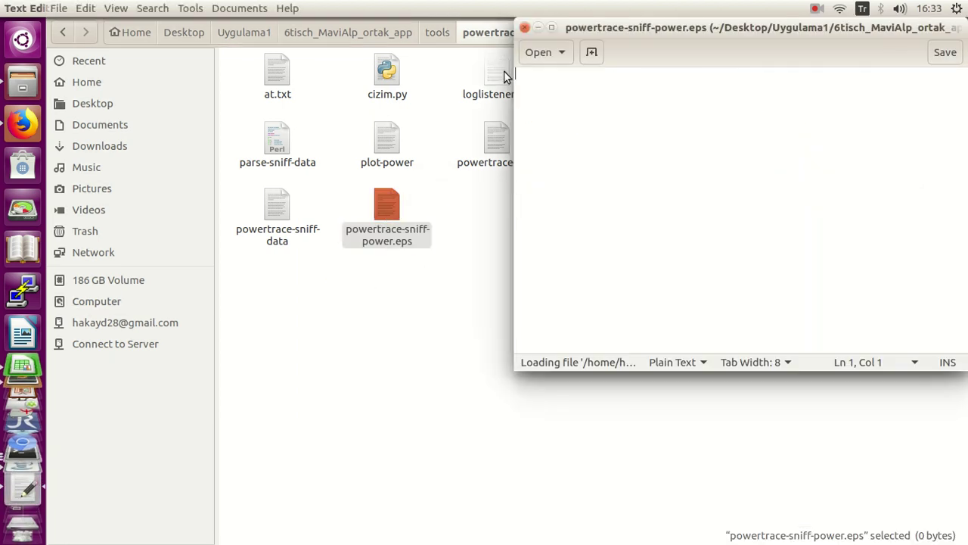
{"action": "left_click", "coordinate": [524, 28]}
- Try to open powertrace-sniff-power.eps with Document Viewer and close the viewer
{"action": "left_click", "coordinate": [389, 212]}
{"action": "right_click", "coordinate": [388, 208]}
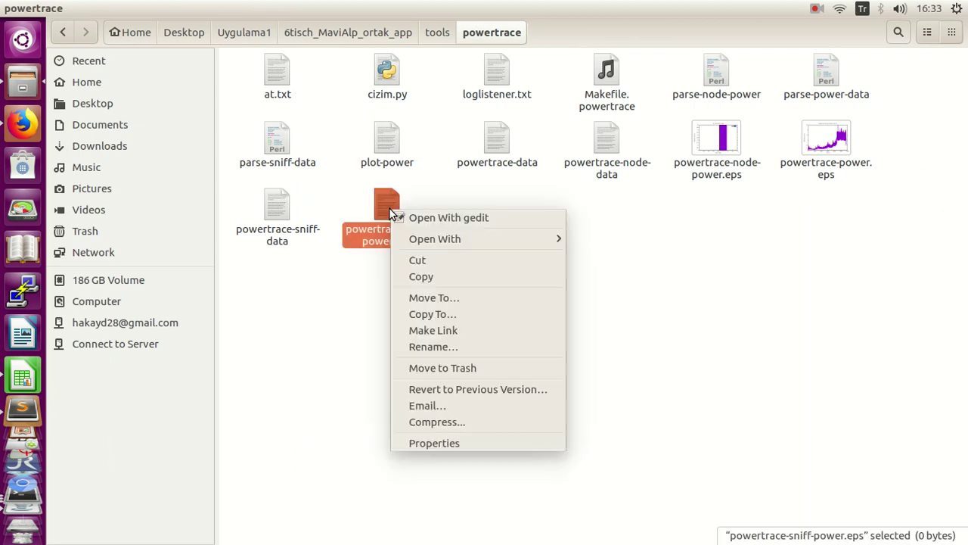
{"action": "mouse_move", "coordinate": [489, 236]}
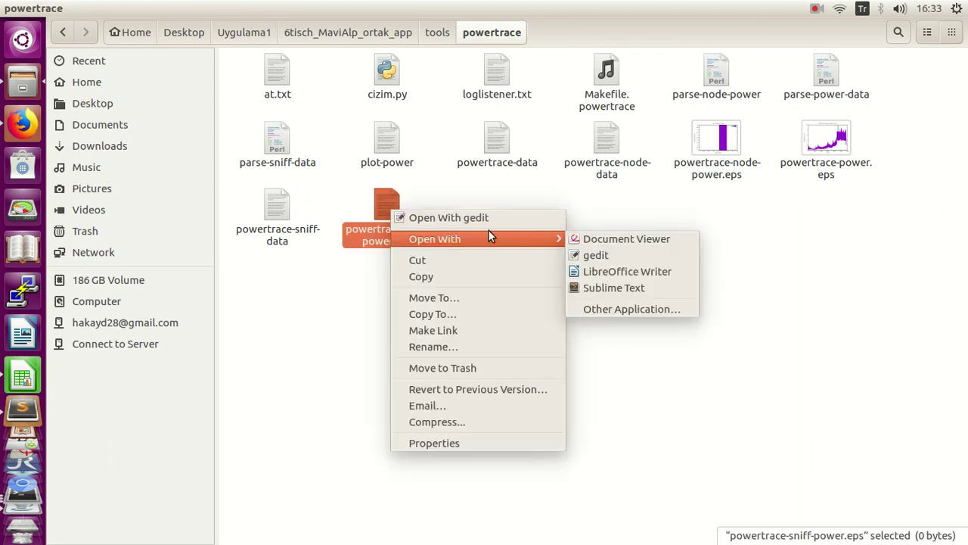
{"action": "left_click", "coordinate": [615, 241]}
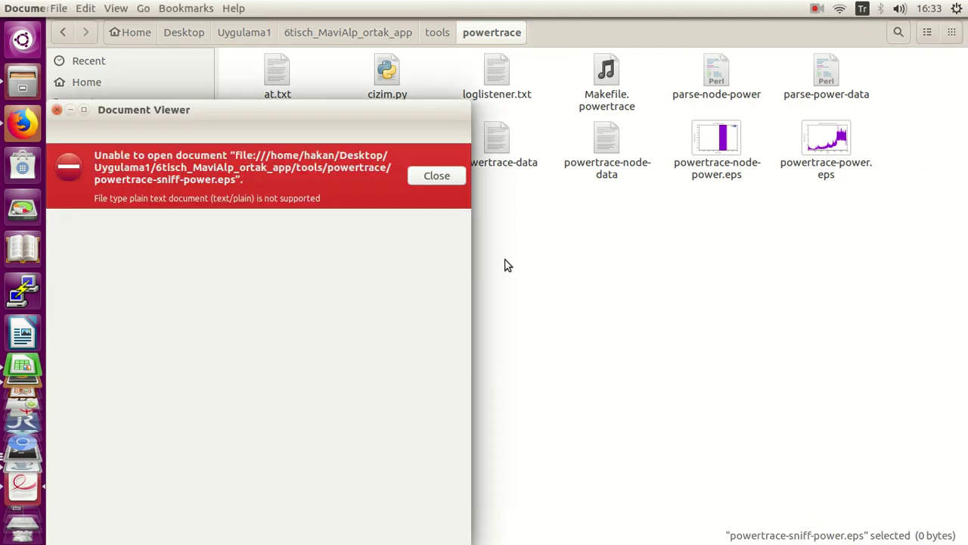
{"action": "left_click", "coordinate": [445, 178]}
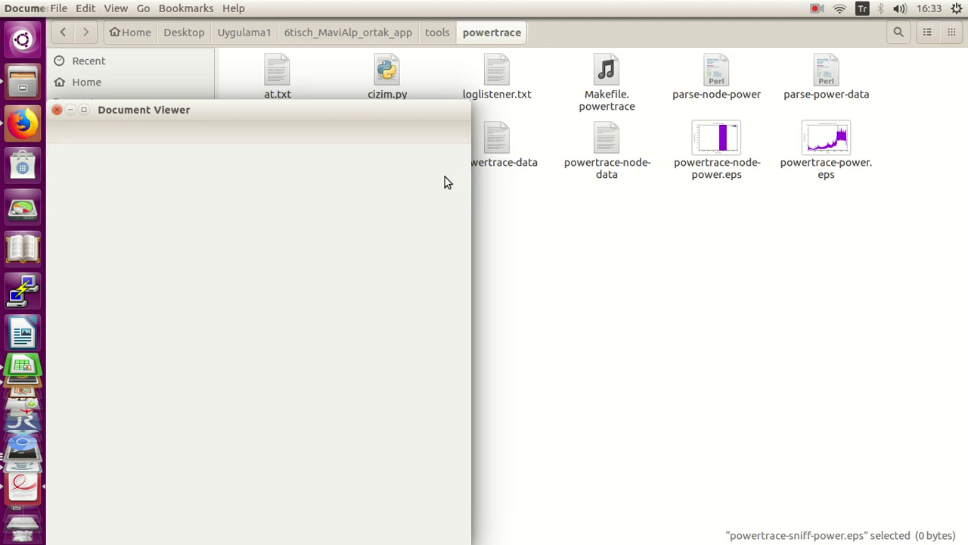
{"action": "left_click", "coordinate": [57, 110]}
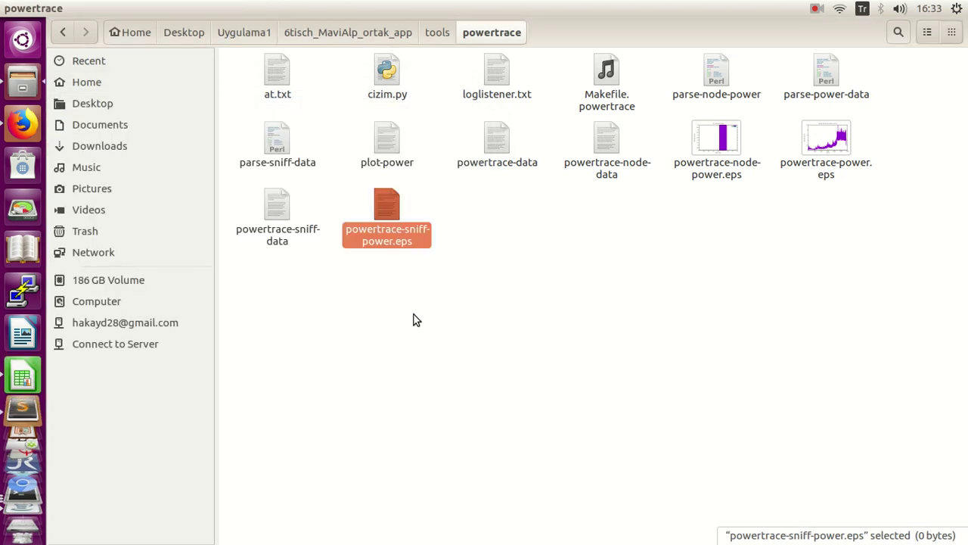
- Browse the complete list of installed applications for another program to open powertrace-sniff-power.eps
{"action": "right_click", "coordinate": [386, 206]}
{"action": "mouse_move", "coordinate": [517, 234]}
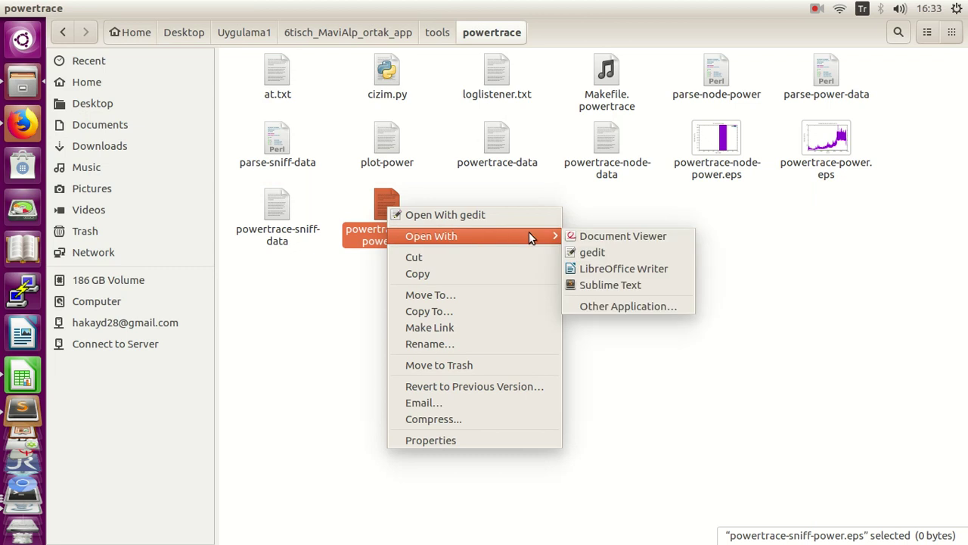
{"action": "left_click", "coordinate": [621, 304]}
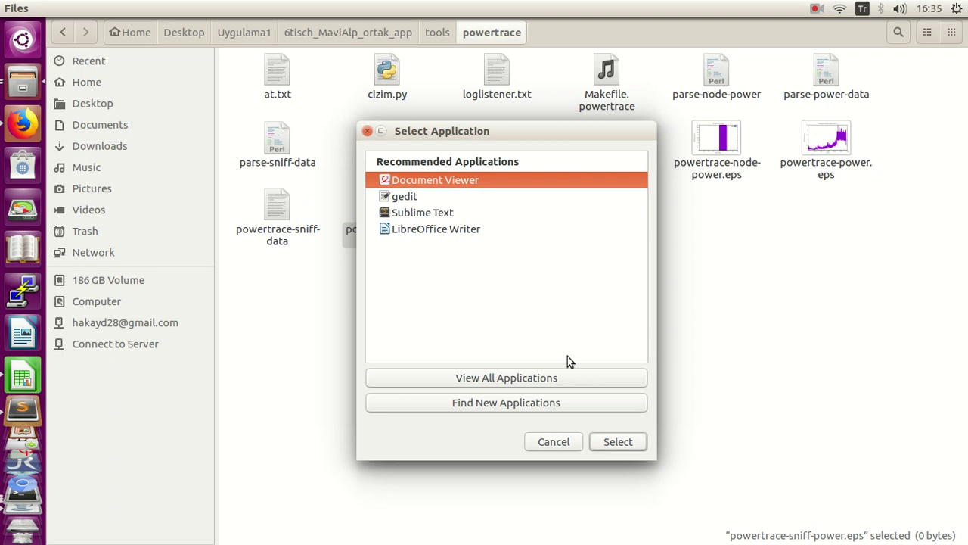
{"action": "left_click", "coordinate": [555, 378]}
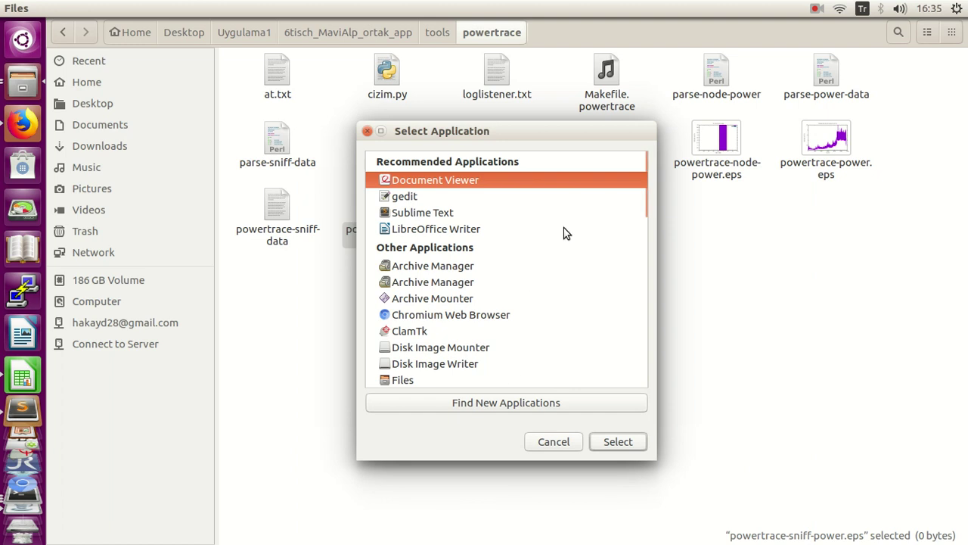
{"action": "scroll", "coordinate": [566, 232], "scroll_direction": "down", "scroll_amount": 5}
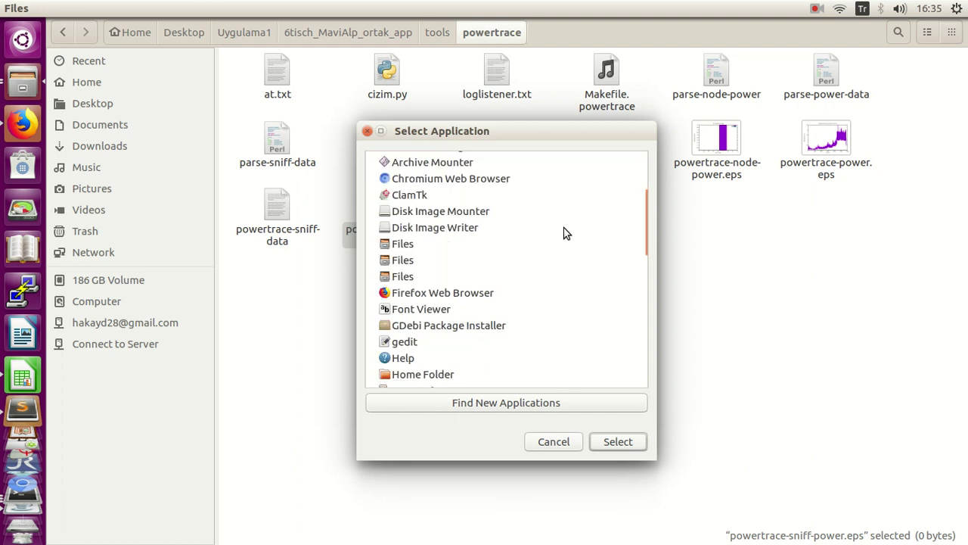
{"action": "scroll", "coordinate": [567, 233], "scroll_direction": "down", "scroll_amount": 1}
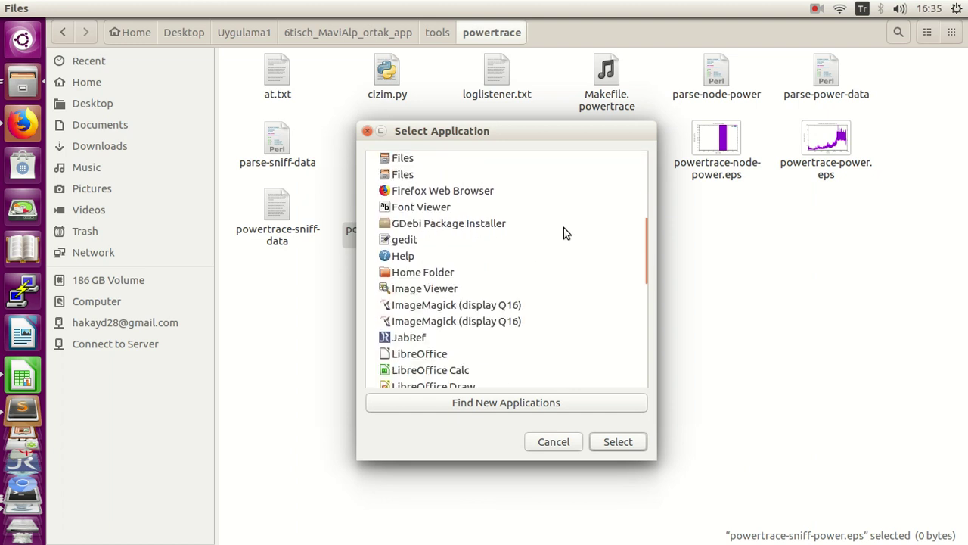
{"action": "scroll", "coordinate": [567, 233], "scroll_direction": "down", "scroll_amount": 3}
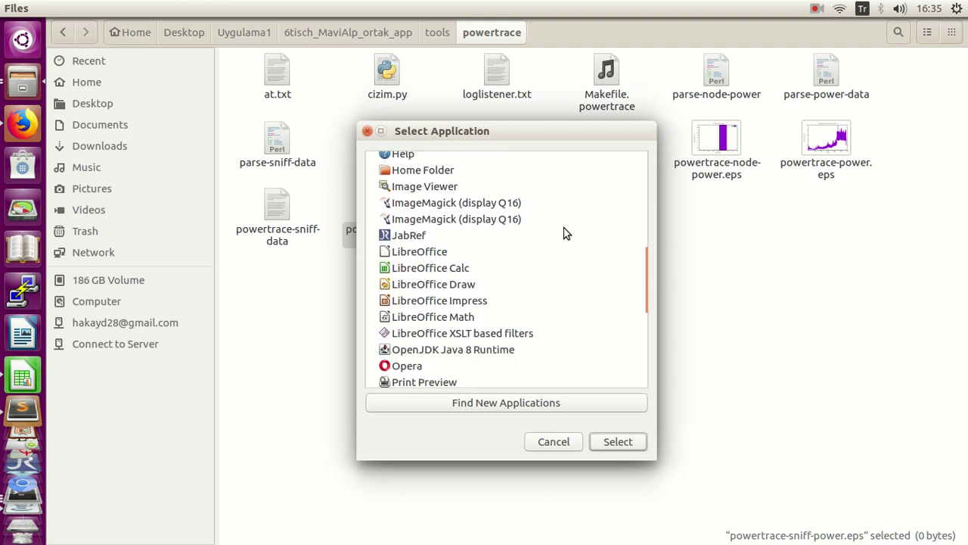
{"action": "scroll", "coordinate": [567, 232], "scroll_direction": "down", "scroll_amount": 6}
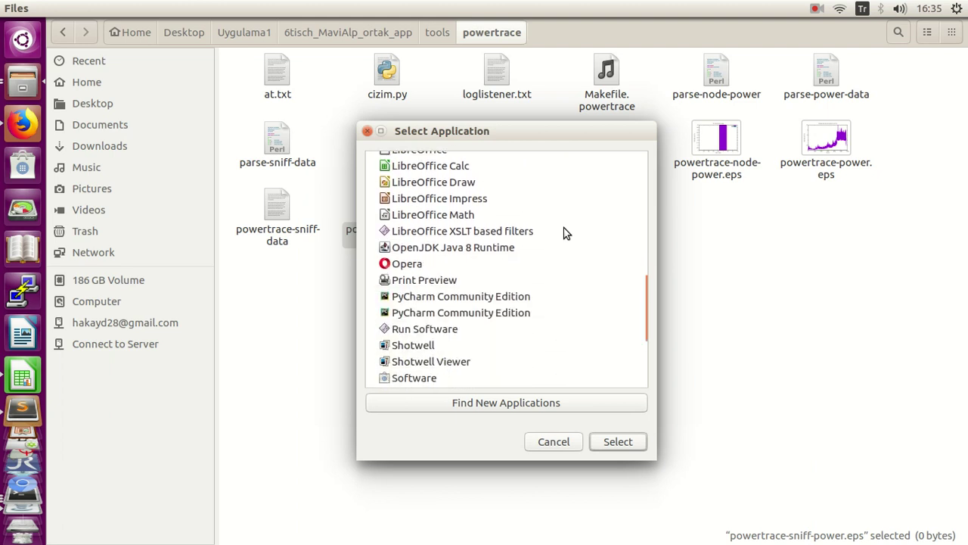
{"action": "scroll", "coordinate": [567, 233], "scroll_direction": "down", "scroll_amount": 2}
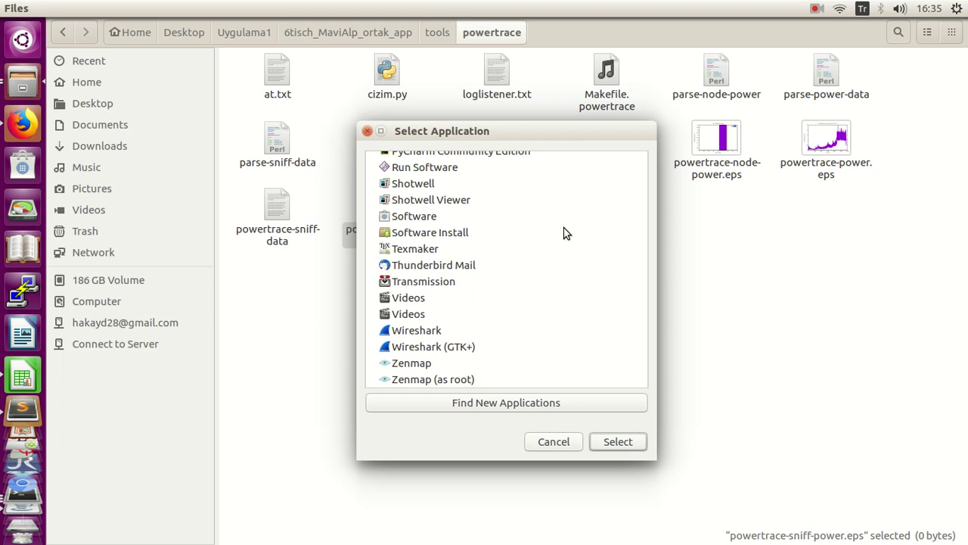
{"action": "scroll", "coordinate": [564, 240], "scroll_direction": "up", "scroll_amount": 2}
- Search the computer's installed applications for "inskspace" and close the search
{"action": "left_click", "coordinate": [22, 38]}
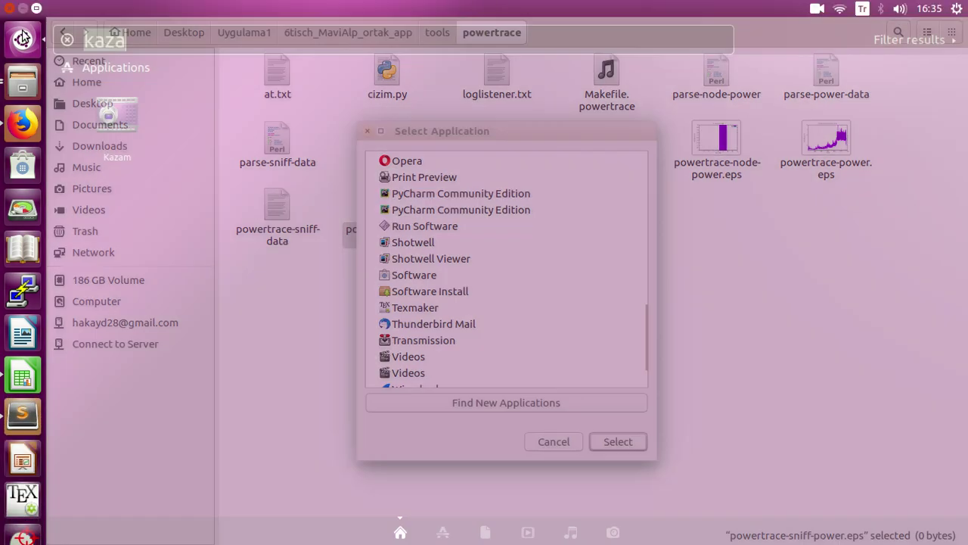
{"action": "key", "text": "BackSpace"}
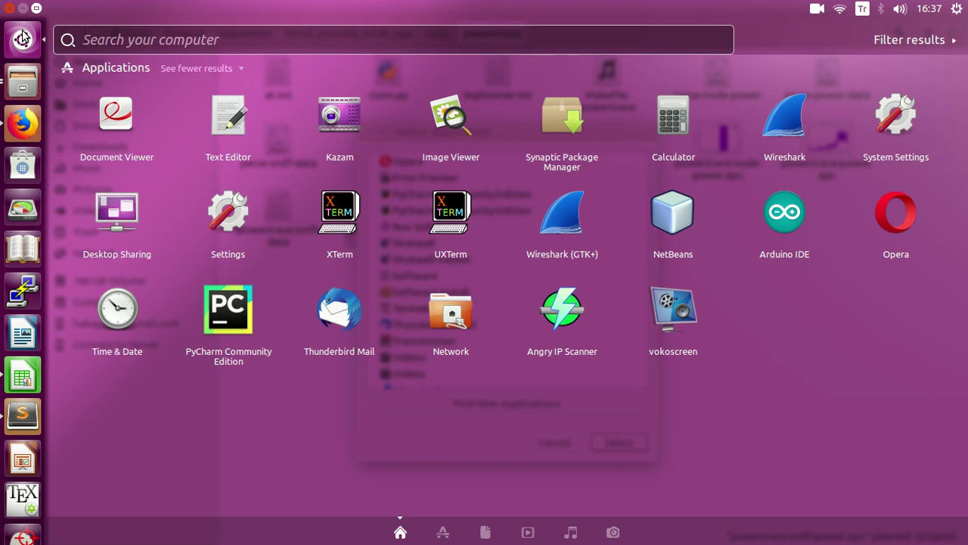
{"action": "type", "text": "ins"}
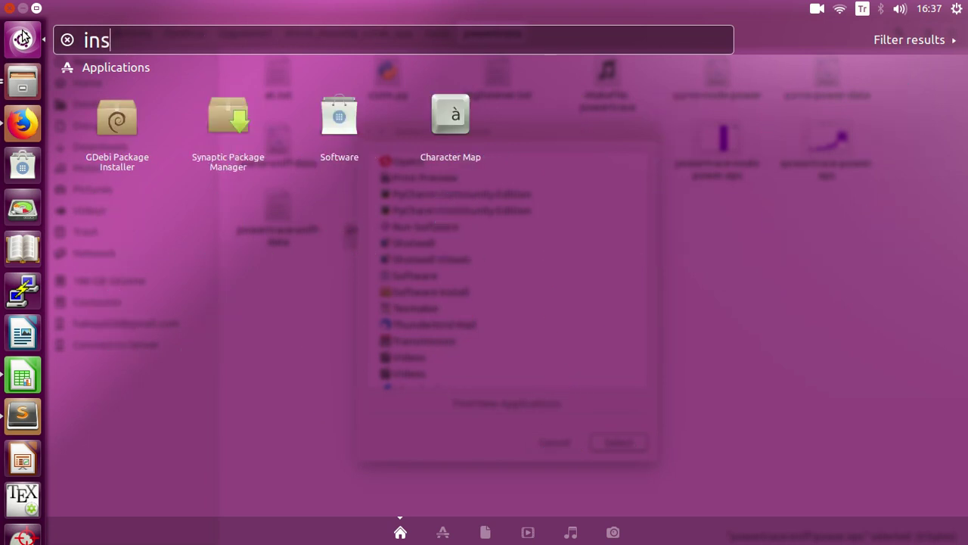
{"action": "type", "text": "k"}
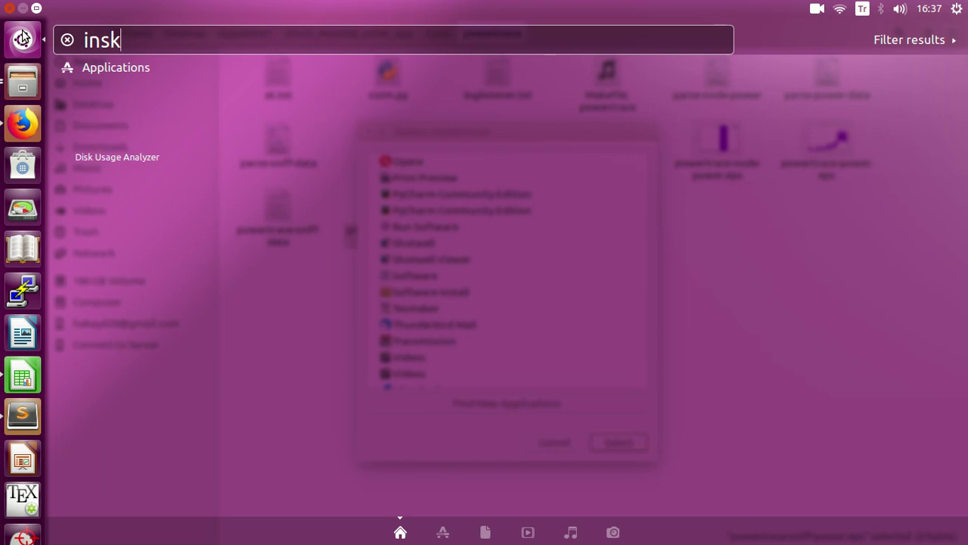
{"action": "type", "text": "space"}
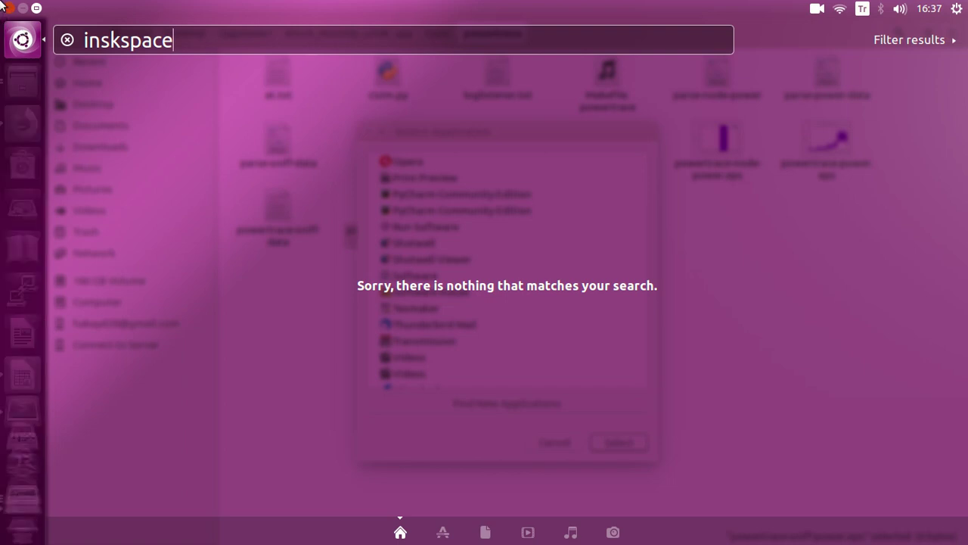
{"action": "key", "text": "Escape"}
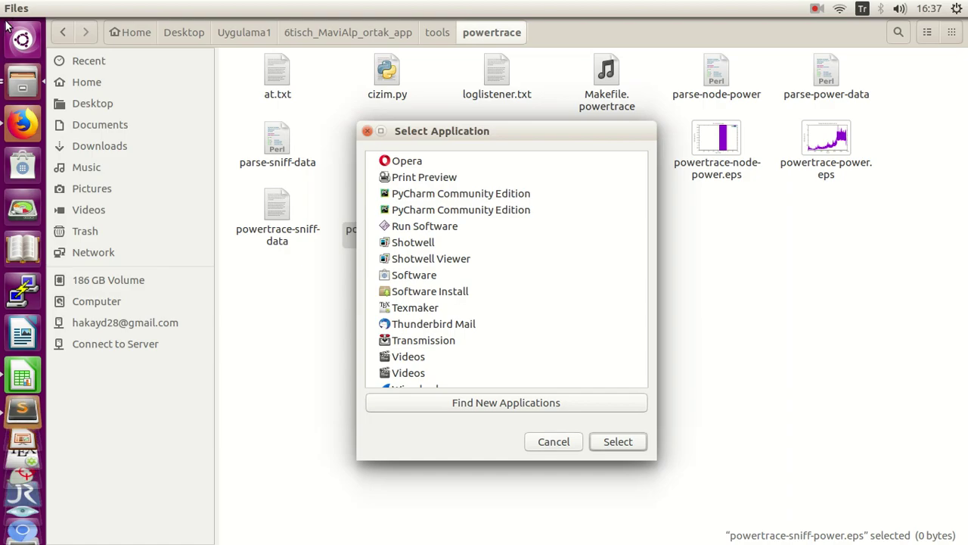
- Search Ubuntu Software for "inks" and install the star-rated Inkscape entry, authenticating with the account password
{"action": "left_click", "coordinate": [23, 168]}
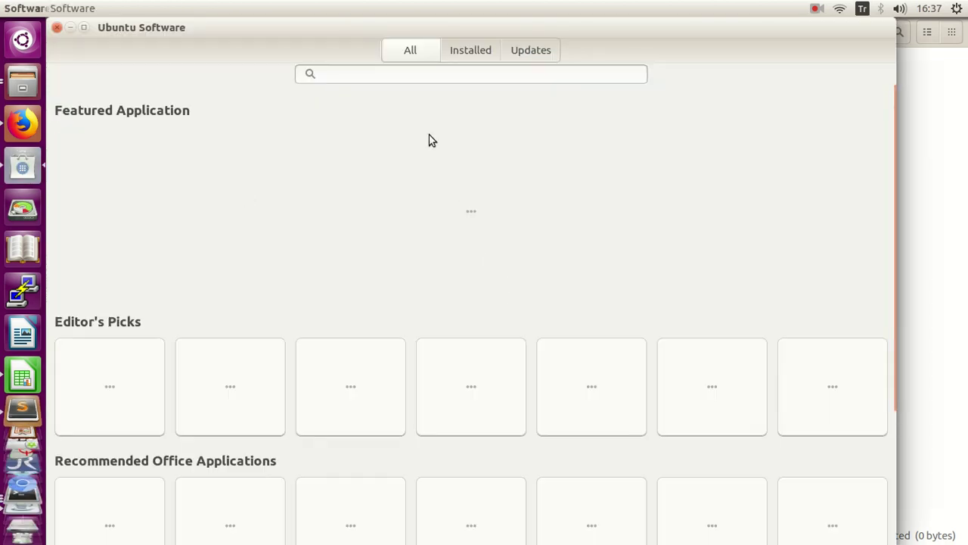
{"action": "left_click", "coordinate": [420, 75]}
{"action": "type", "text": "in"}
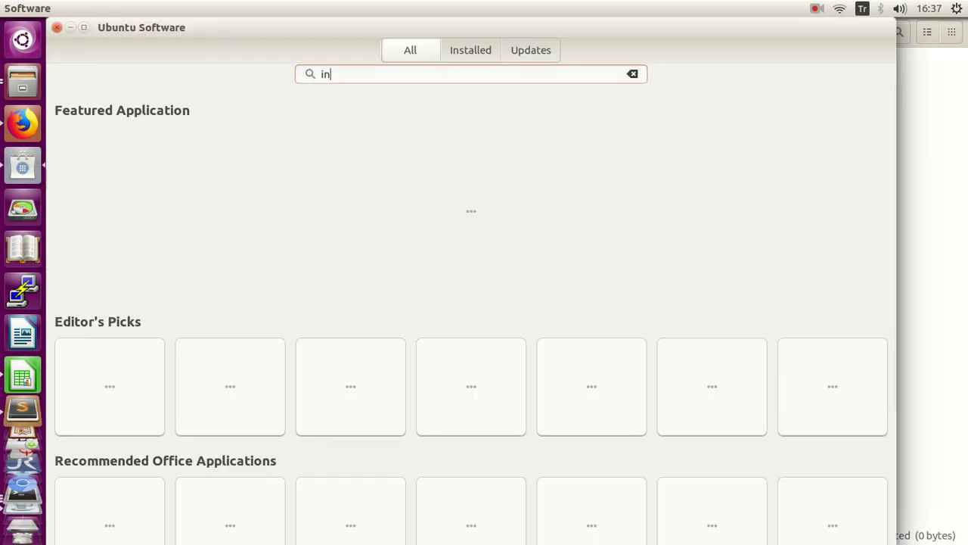
{"action": "type", "text": "ks"}
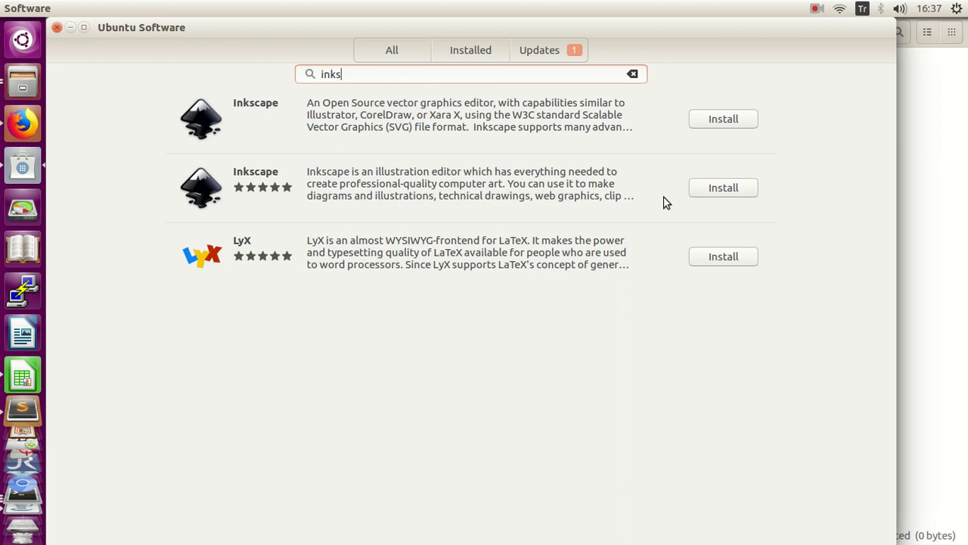
{"action": "left_click", "coordinate": [705, 191]}
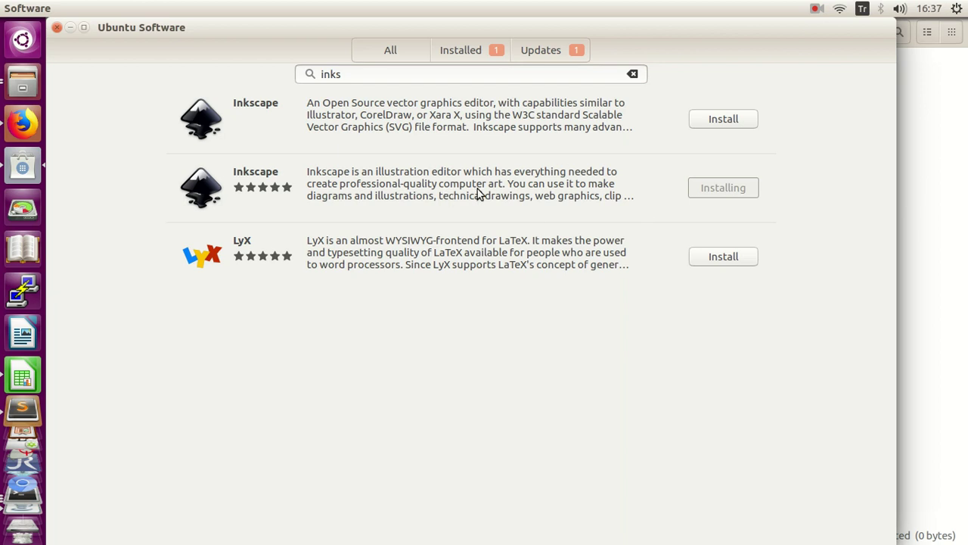
{"action": "type", "text": "••••••"}
{"action": "key", "text": "Return"}
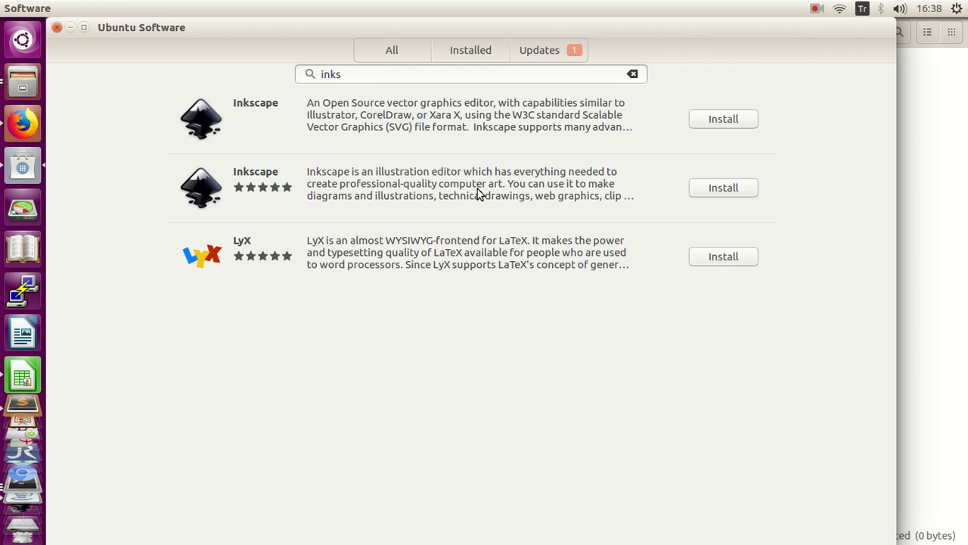
- Open powertrace-sniff-power.eps in Inkscape with the default PDF import settings, view it and close Inkscape
{"action": "left_click", "coordinate": [70, 27]}
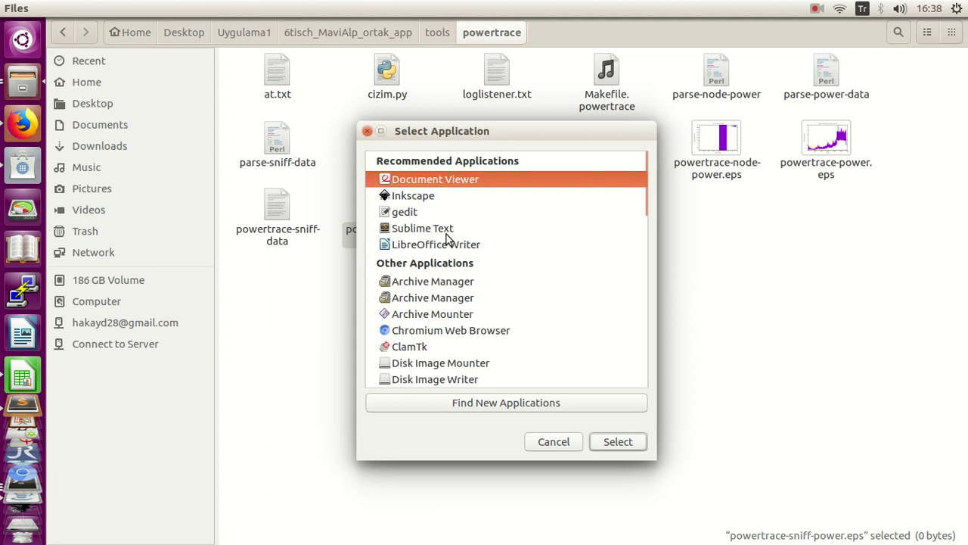
{"action": "left_click", "coordinate": [442, 198]}
{"action": "left_click", "coordinate": [614, 439]}
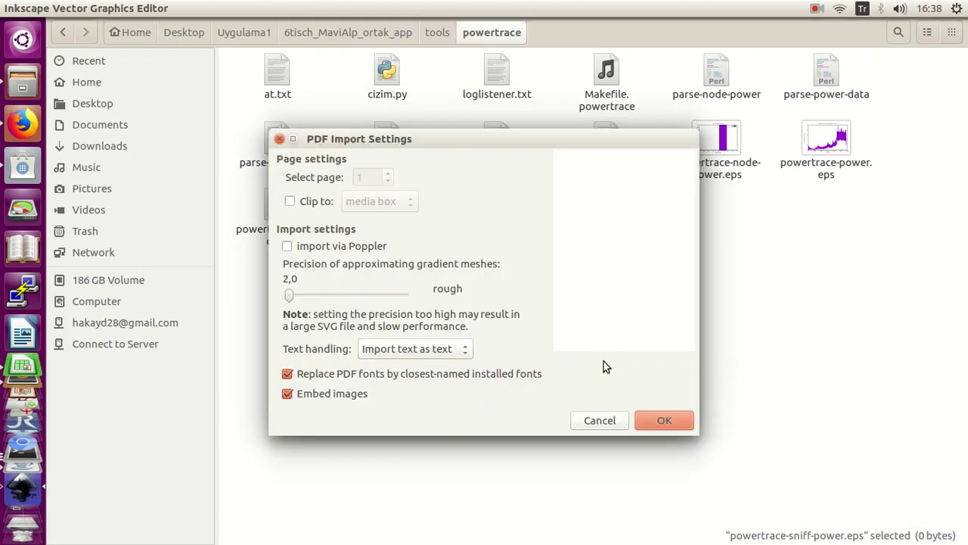
{"action": "left_click", "coordinate": [663, 419]}
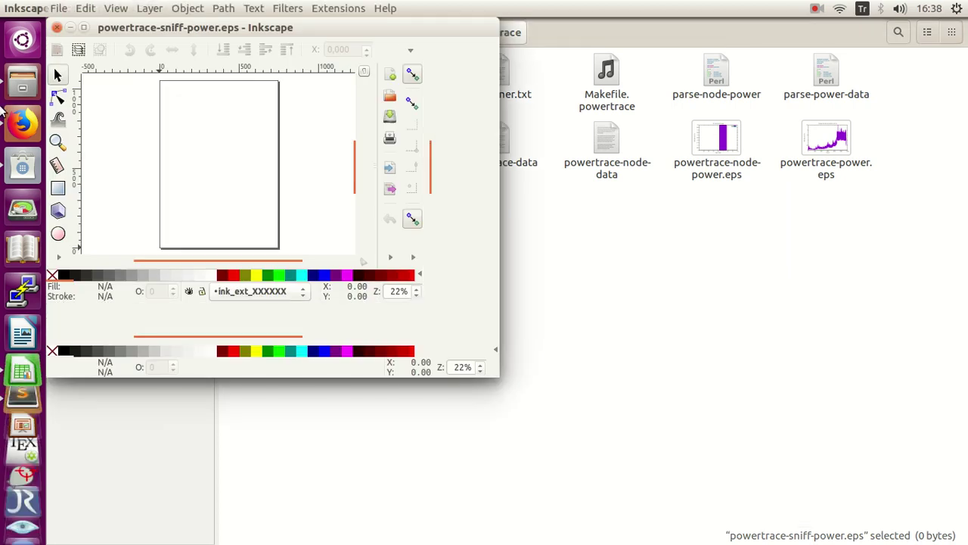
{"action": "left_click", "coordinate": [56, 28]}
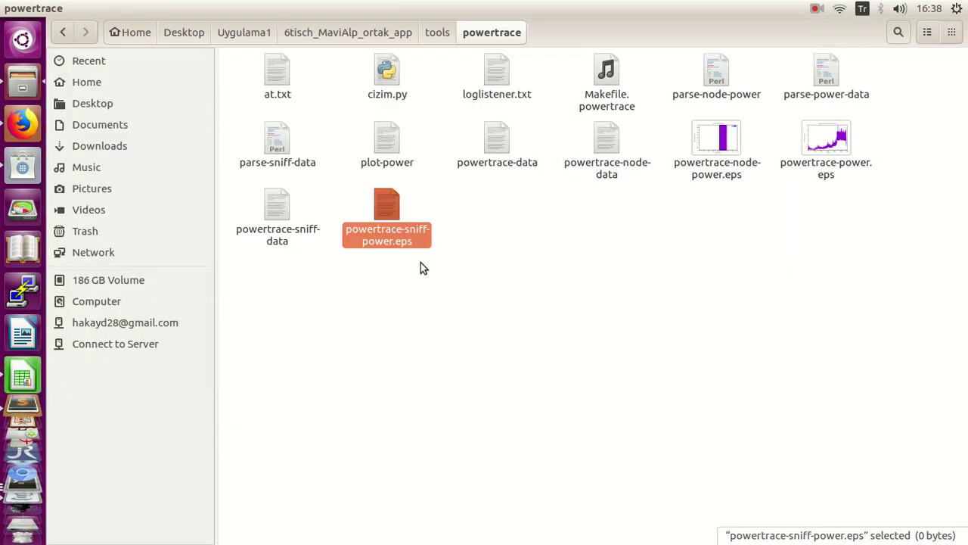
- Open powertrace-node-power.eps to view the per-node radio duty cycle graph
{"action": "double_click", "coordinate": [722, 133]}
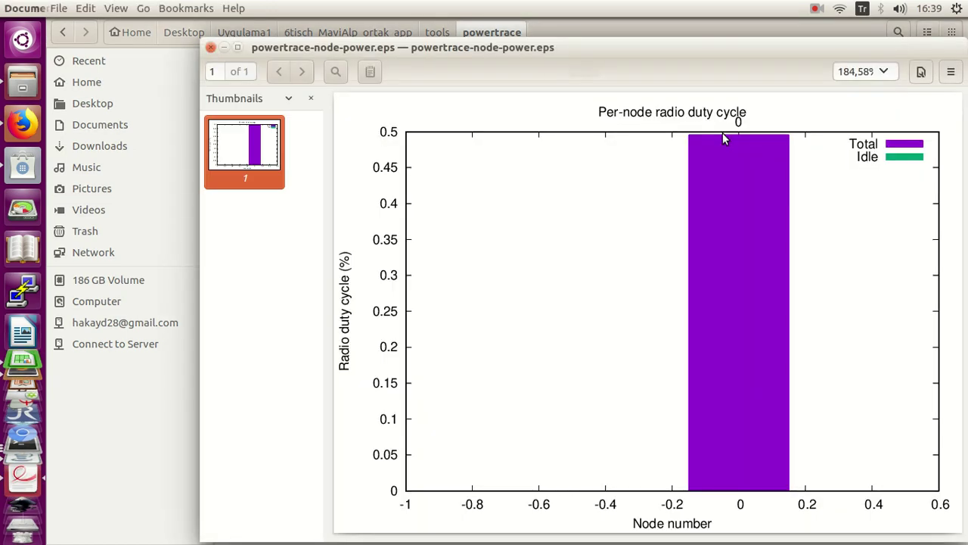